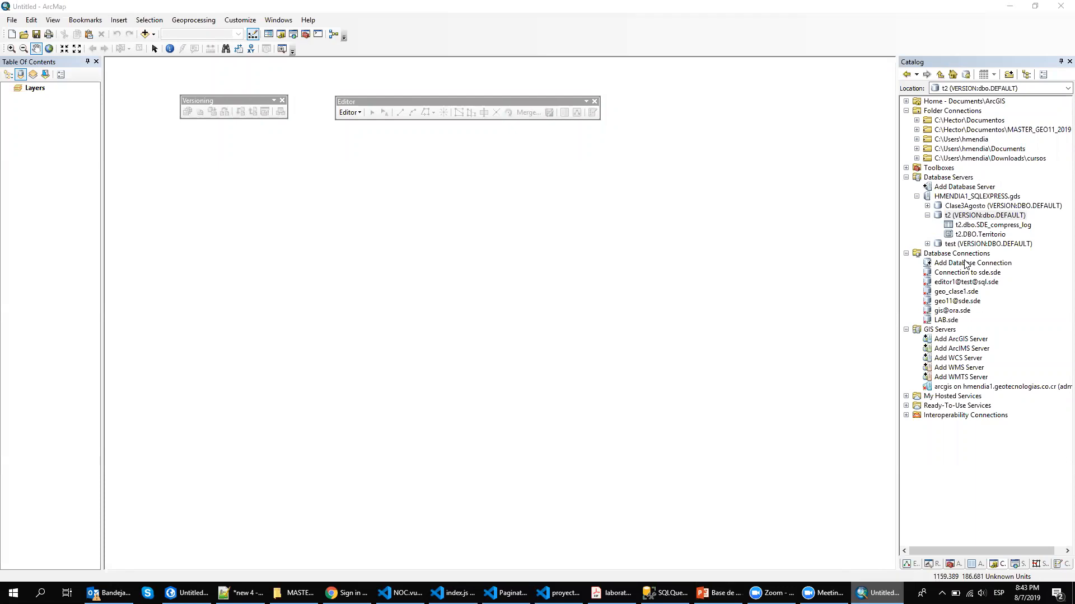
Turn on the Windows Magnifier, minimize its settings window and set the magnification to 200%.
key(super)
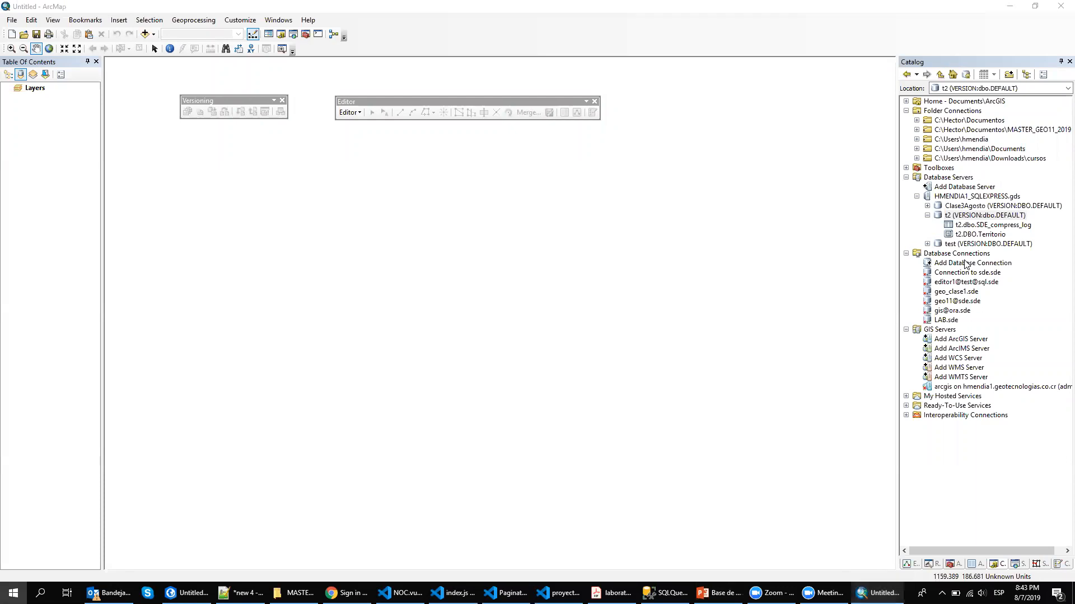
text(mag)
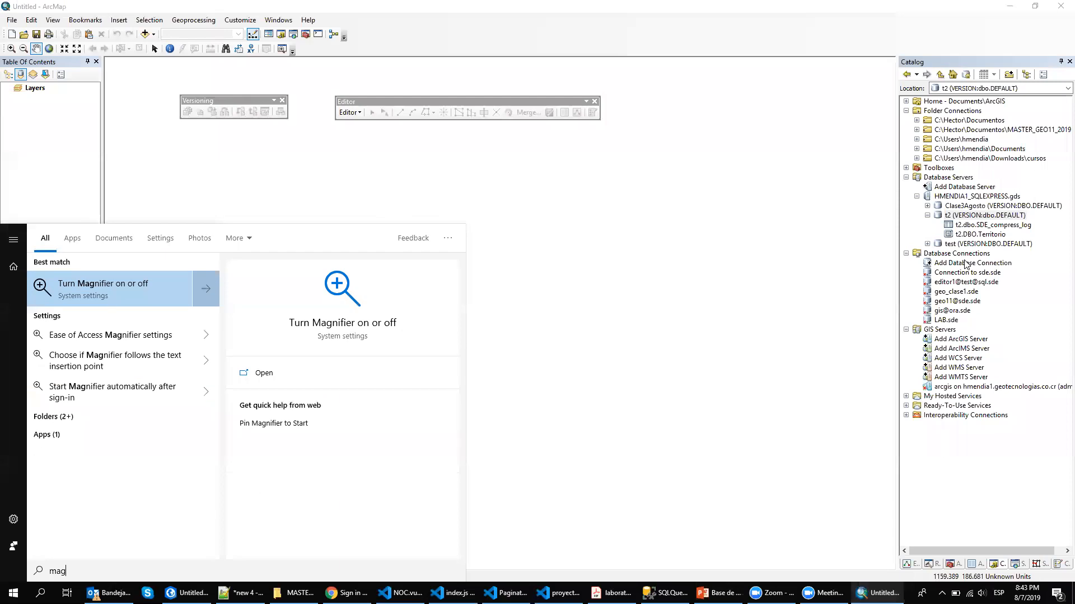
key(Return)
click(488, 199)
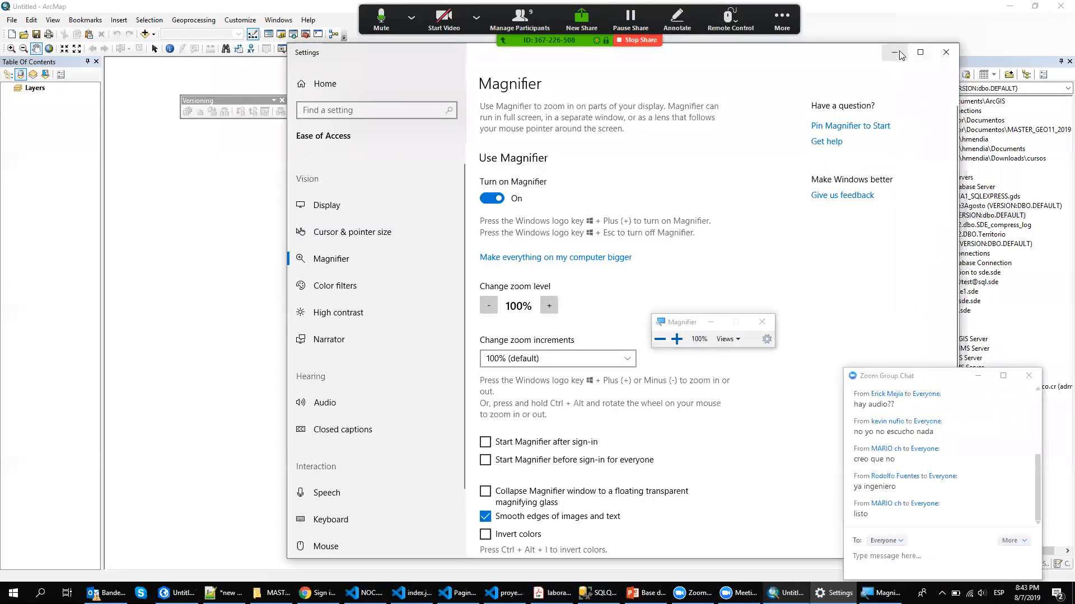
click(894, 52)
click(677, 339)
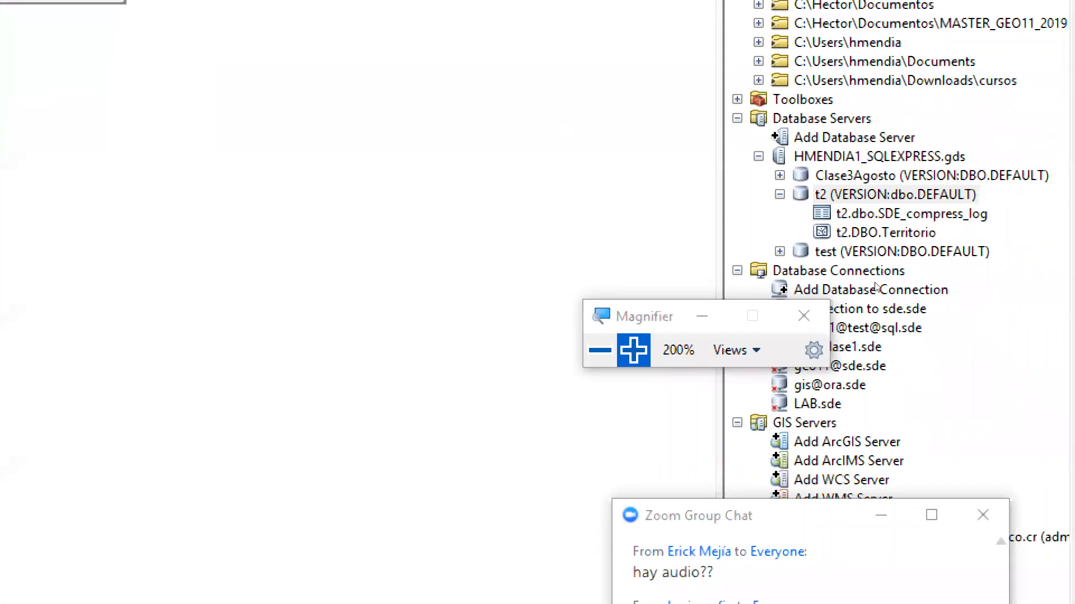
Register the t2.DBO.Territorio dataset as versioned without the option to move edits to base.
click(969, 238)
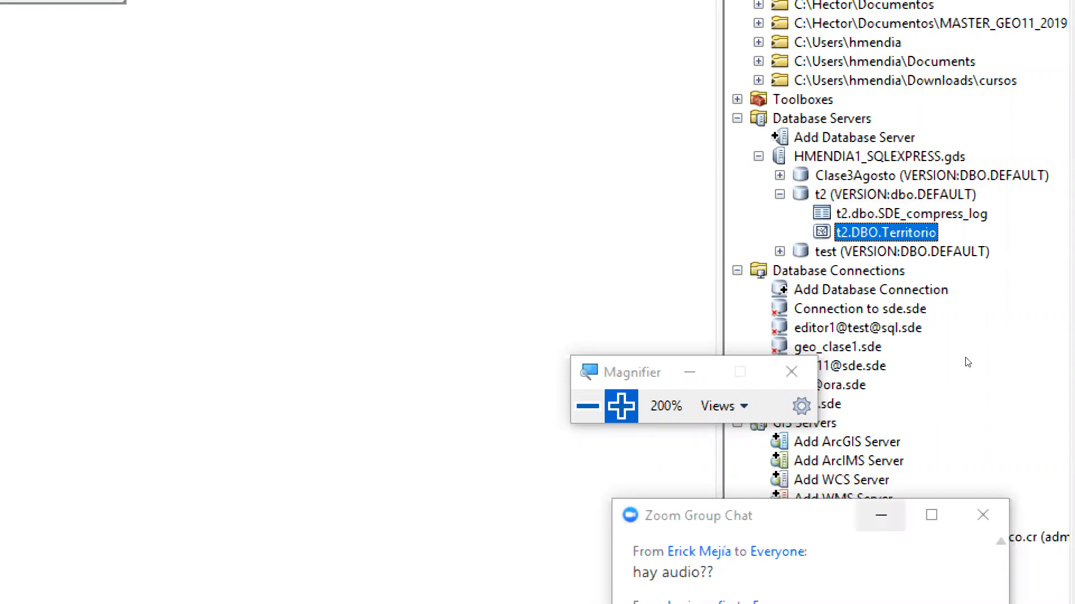
right_click(967, 239)
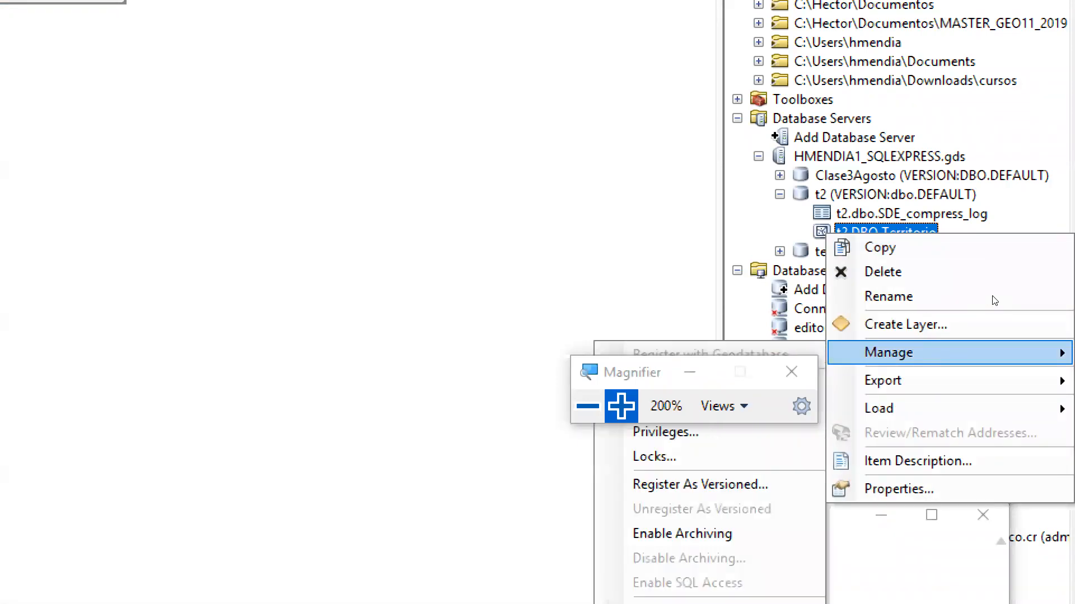
drag(852, 305, 850, 230)
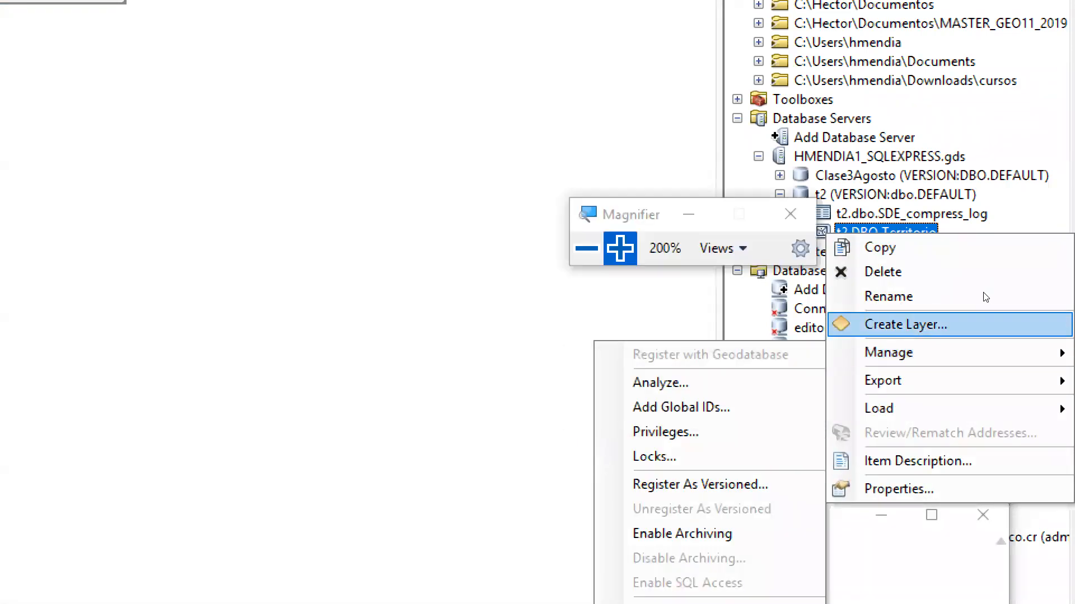
click(896, 364)
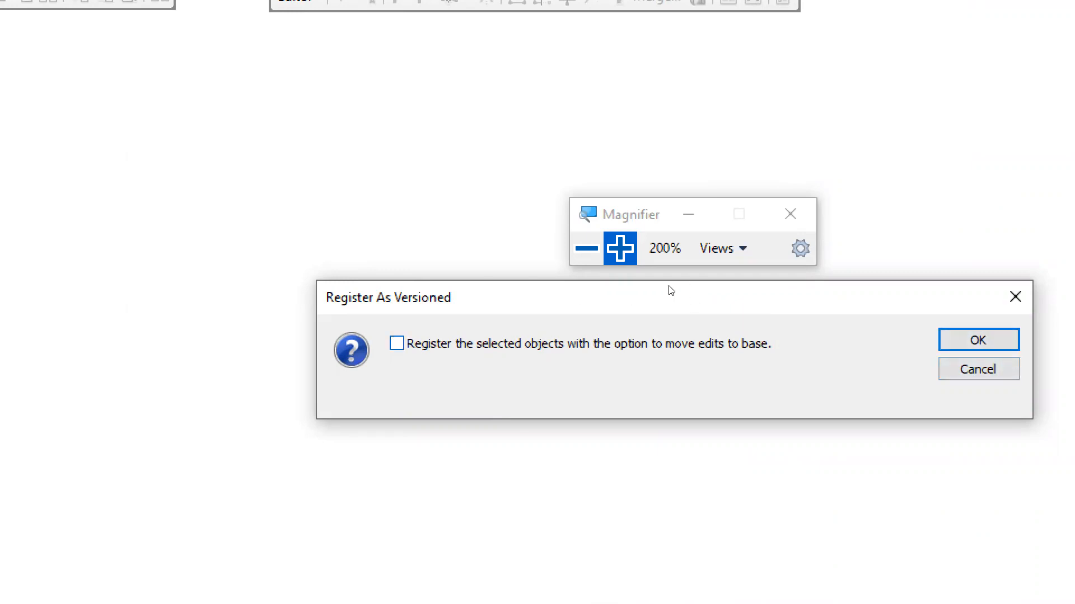
key(Return)
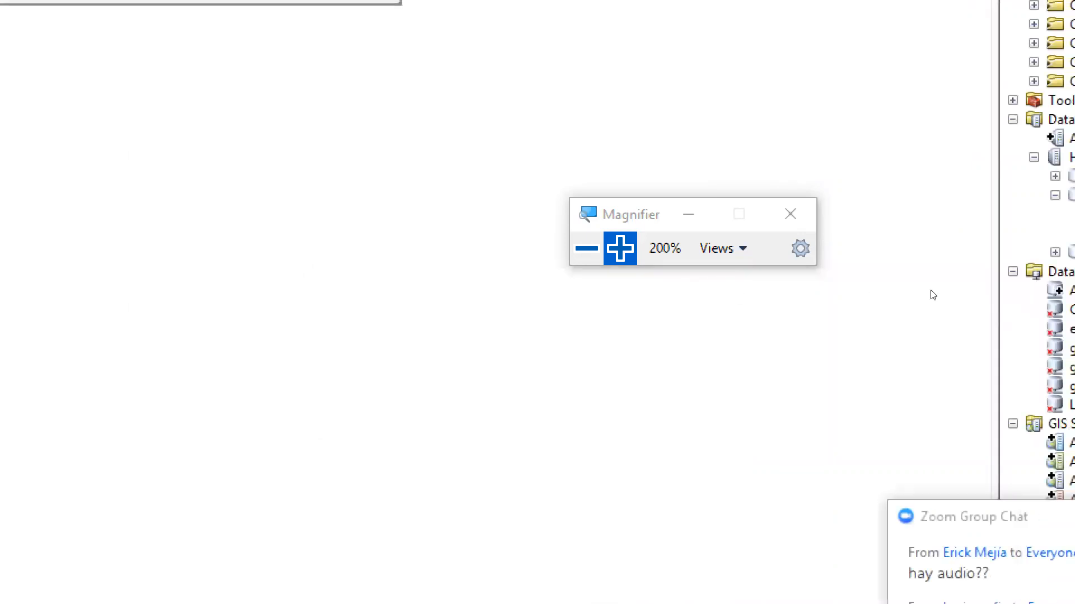
Open Geodatabase Administration for the t2 geodatabase on the SQLEXPRESS database server.
drag(708, 214, 633, 163)
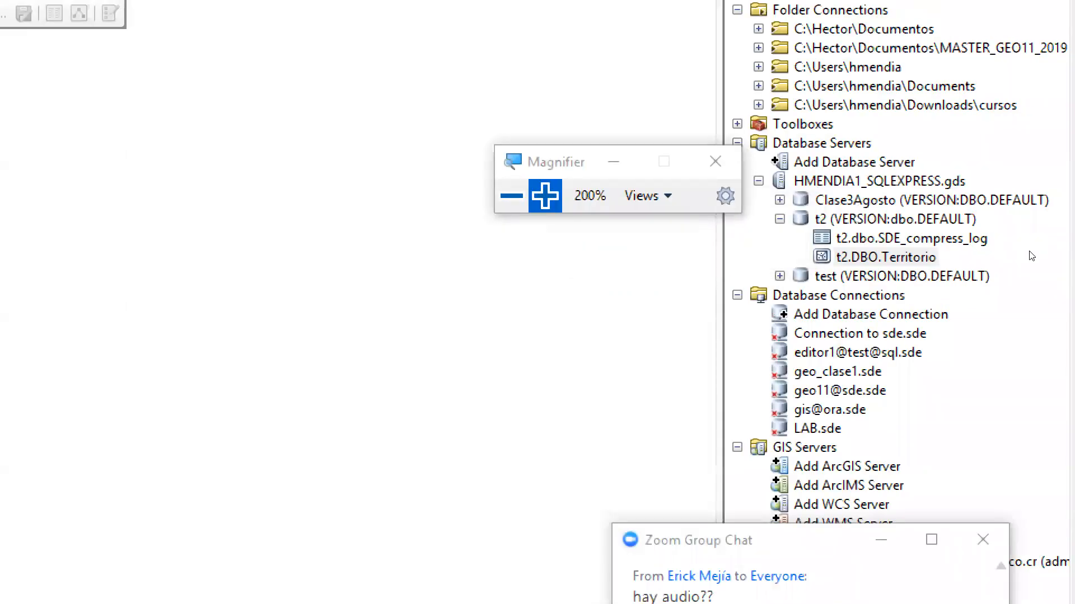
click(982, 237)
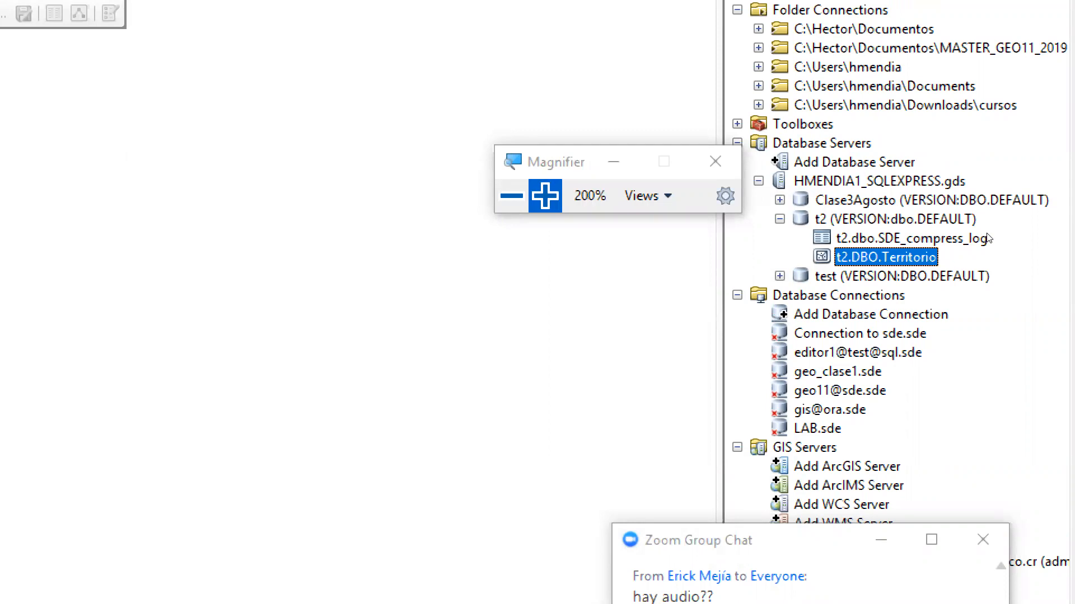
right_click(981, 220)
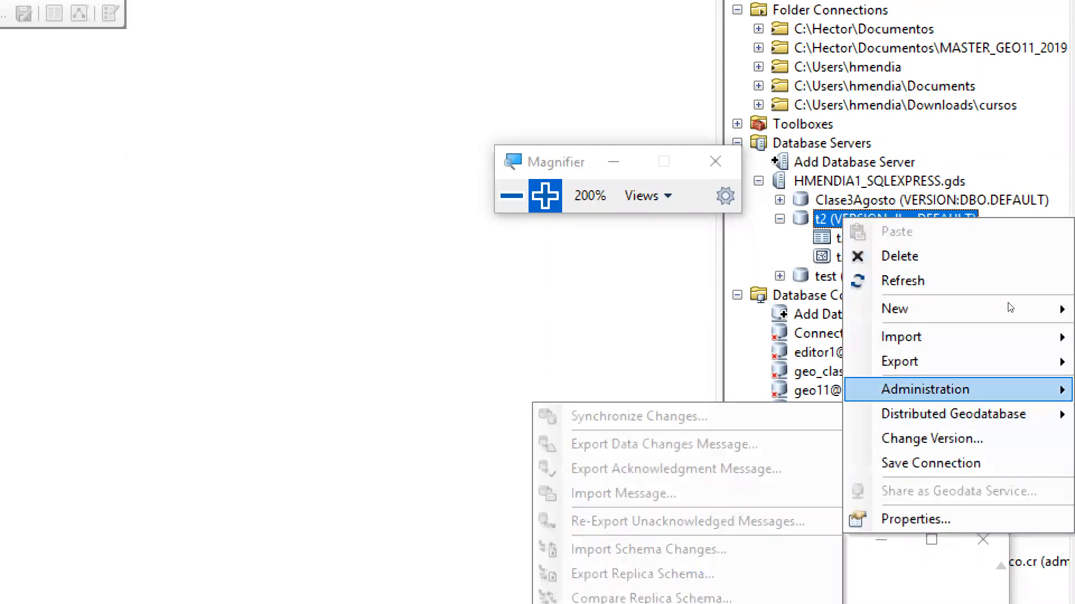
mouse_move(971, 389)
key(Right)
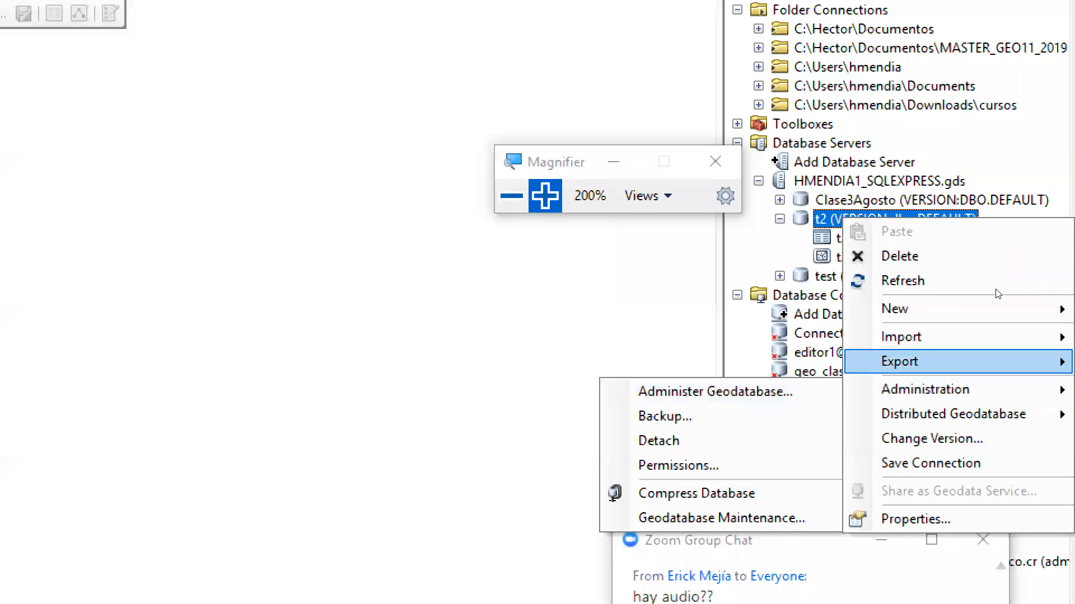
key(Right)
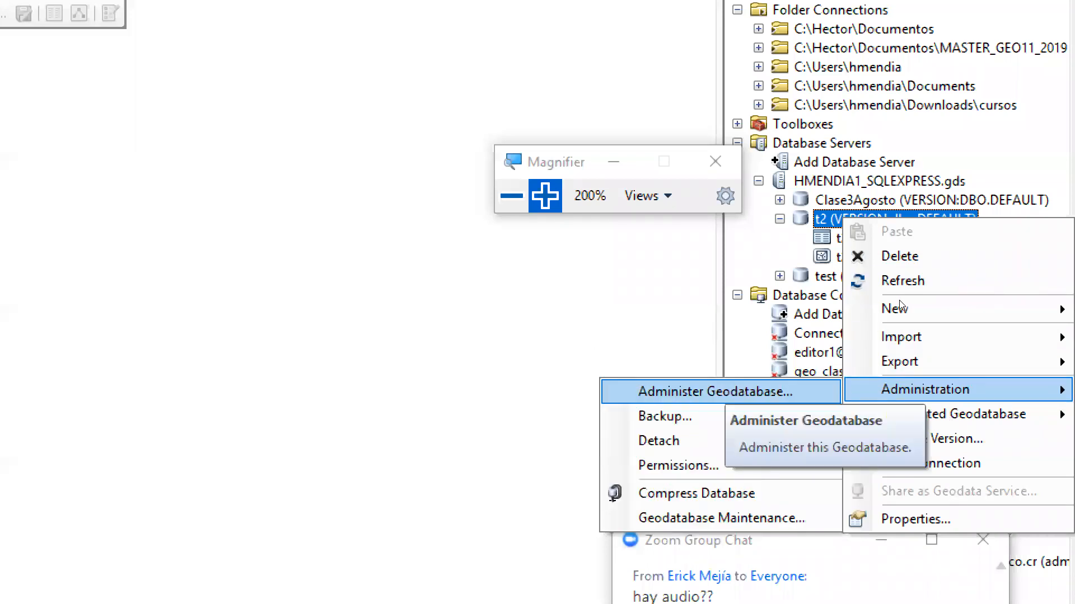
key(Return)
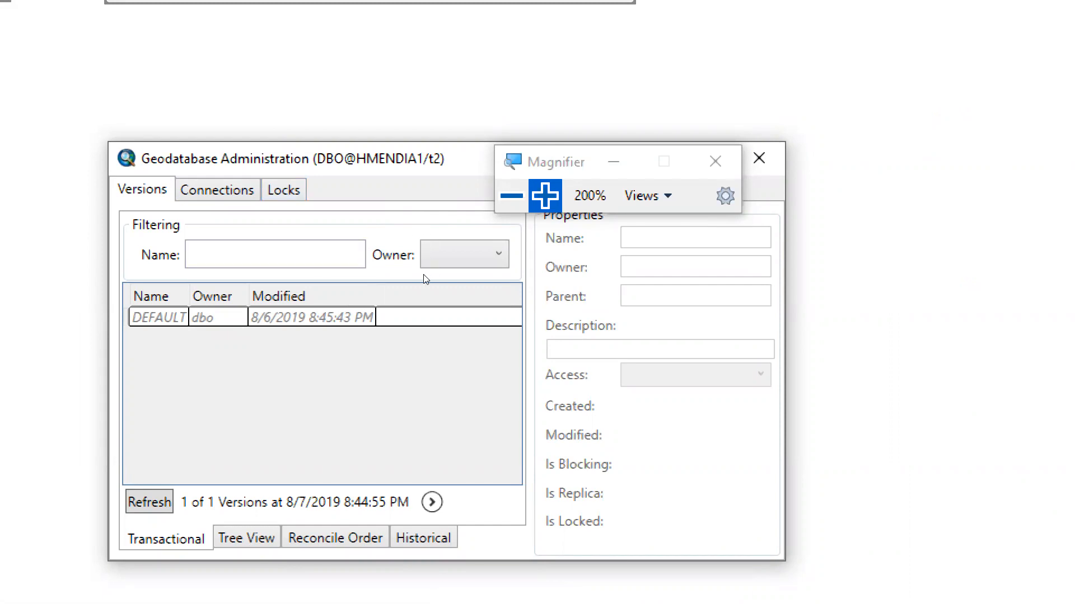
Select the DEFAULT version and review its properties and access options without changing them.
click(360, 317)
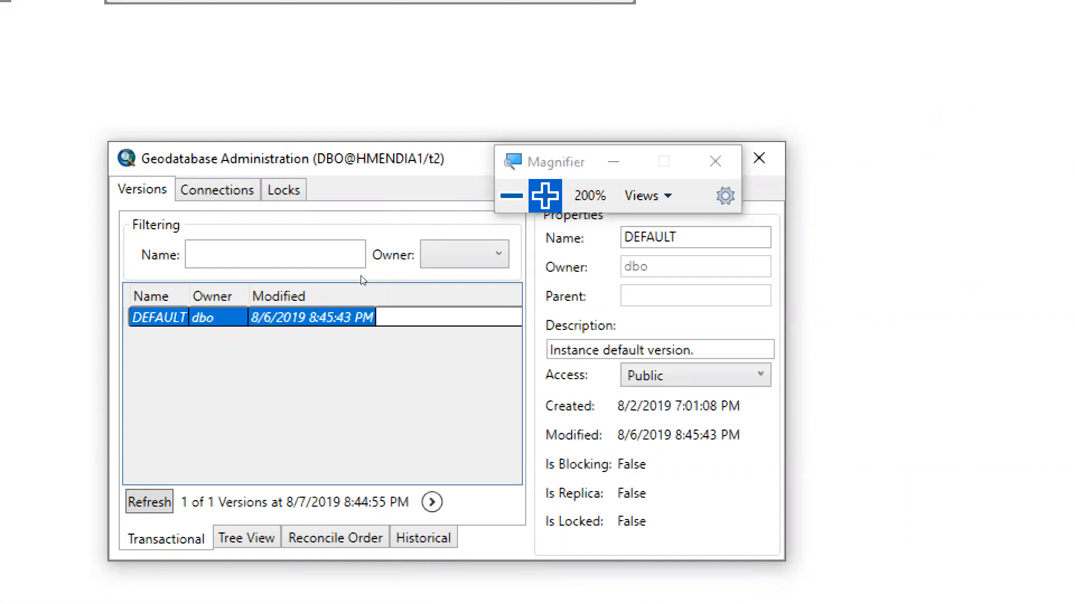
mouse_move(554, 160)
mouse_down()
mouse_move(534, 69)
mouse_move(529, 82)
mouse_up()
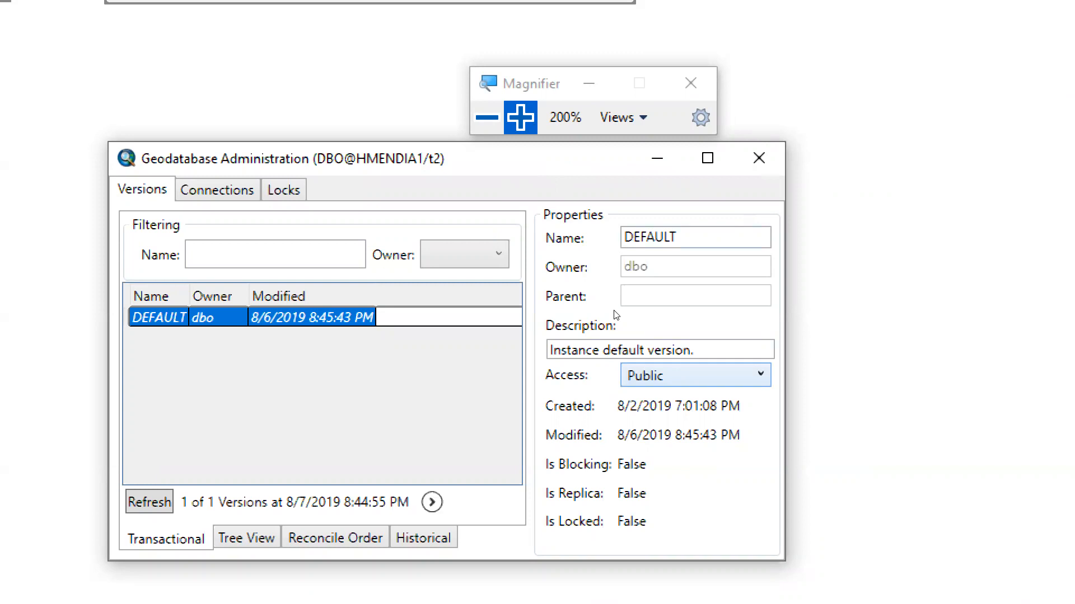
key(alt+Down)
key(Up)
key(Escape)
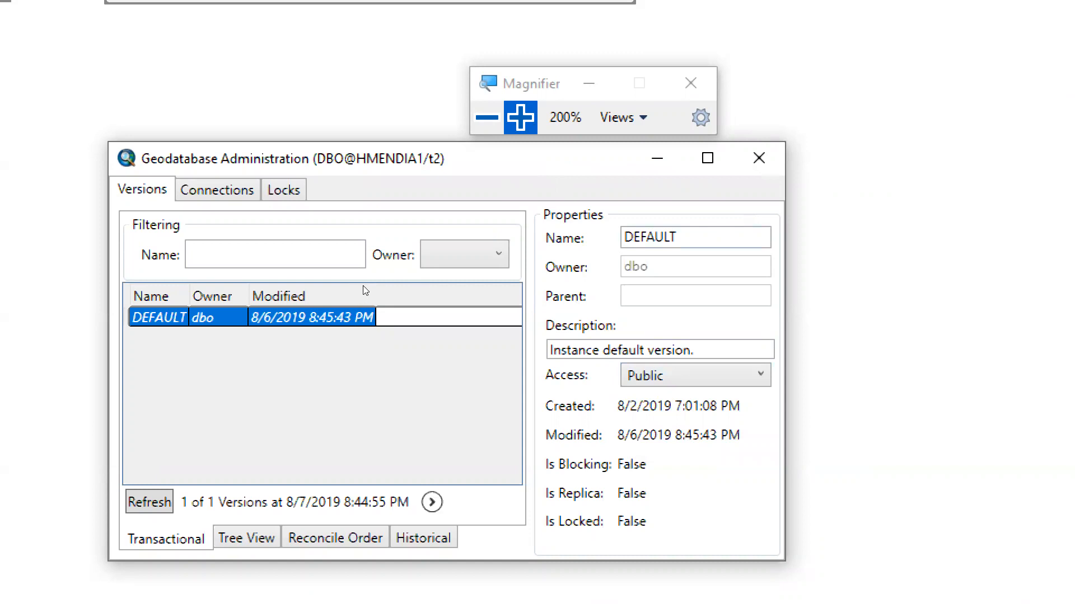
Create a version named QAQC under DEFAULT with the description "Control de calidad" and Public access.
key(shift+F10)
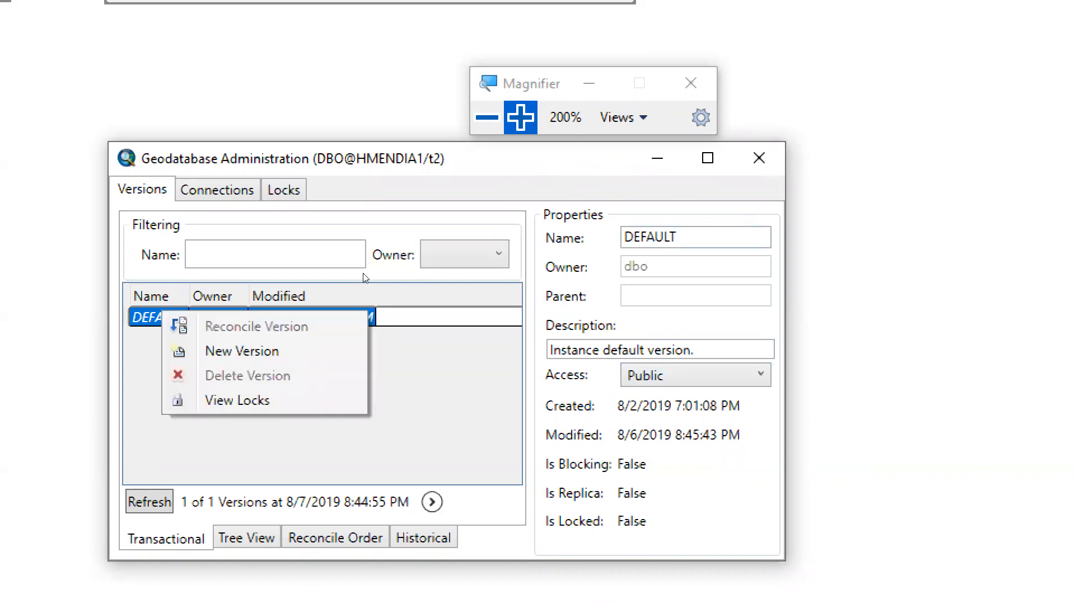
key(Down)
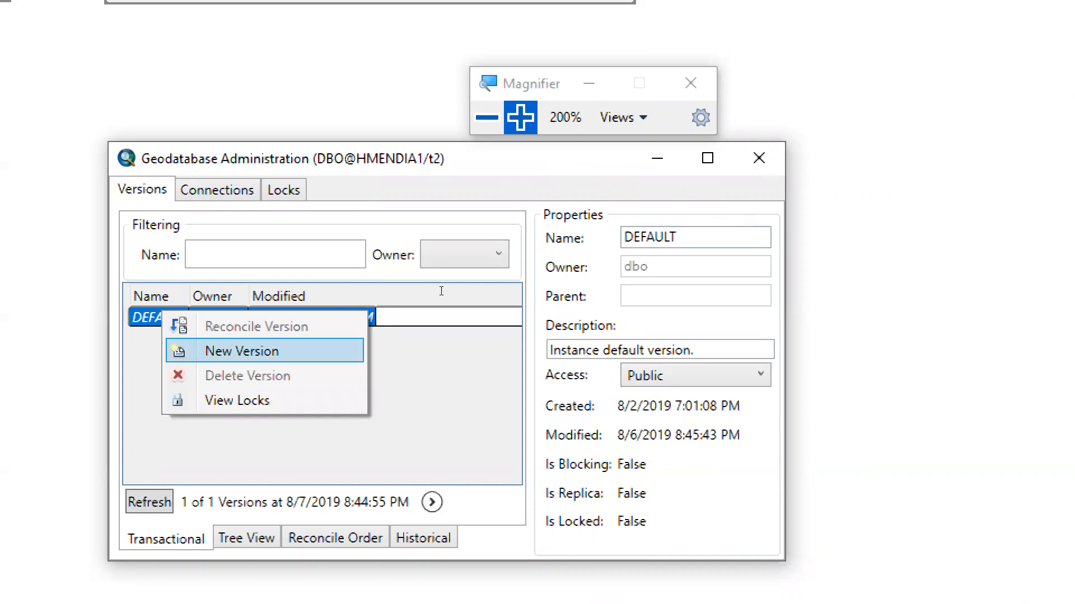
key(Return)
text(Q)
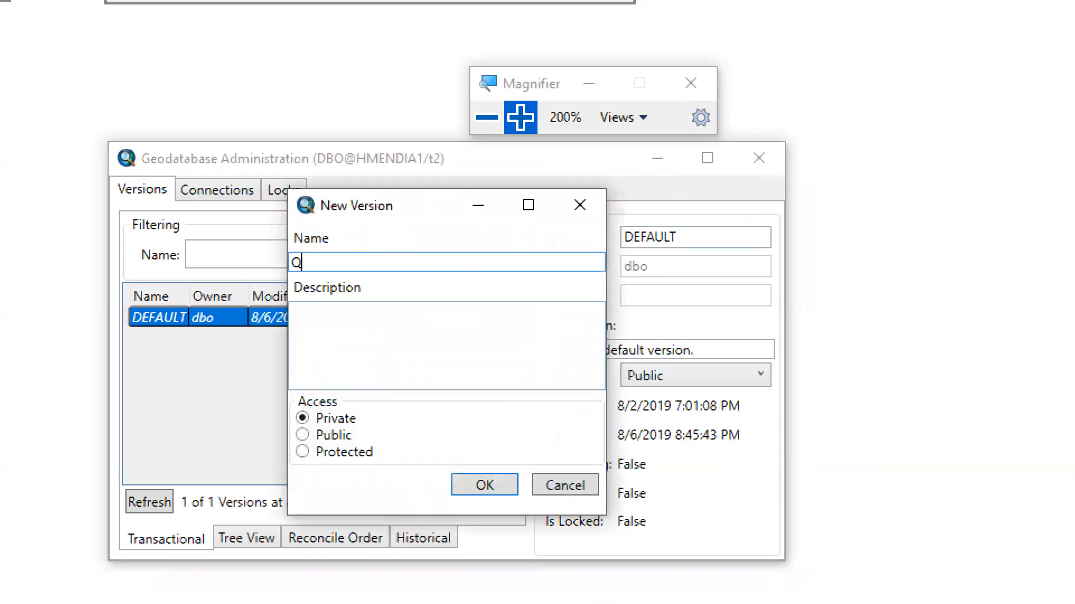
text(AQC)
click(509, 295)
text(Co)
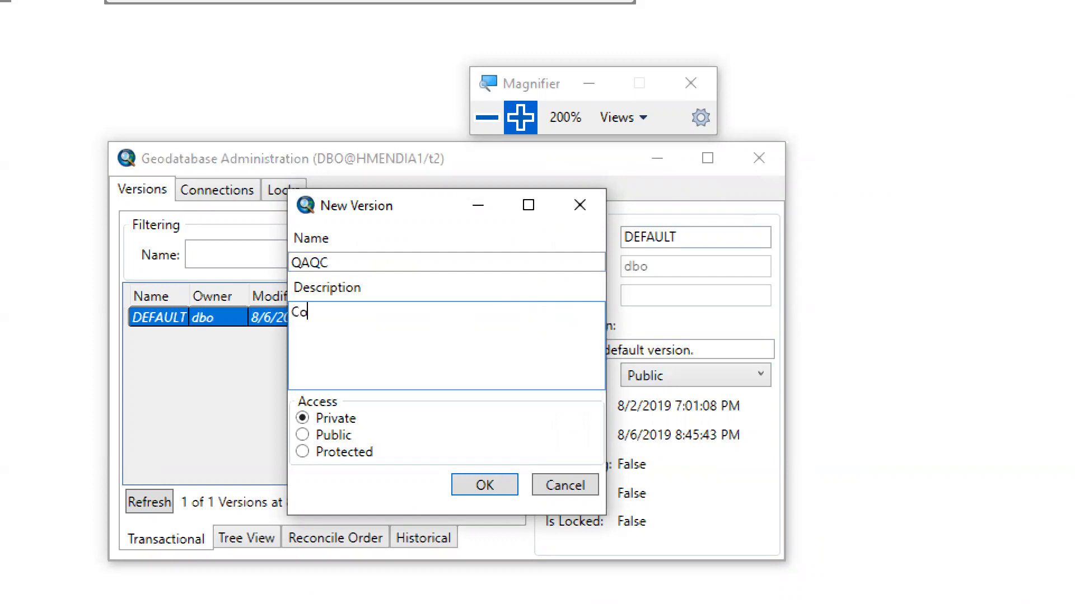
text(ntrol de calidad)
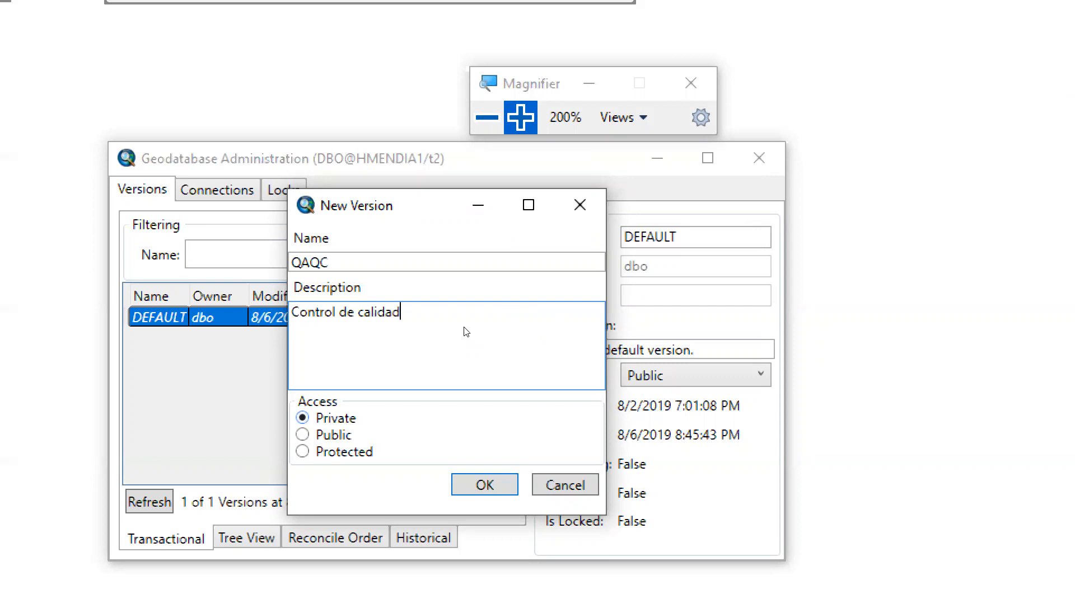
key(Tab)
key(Down)
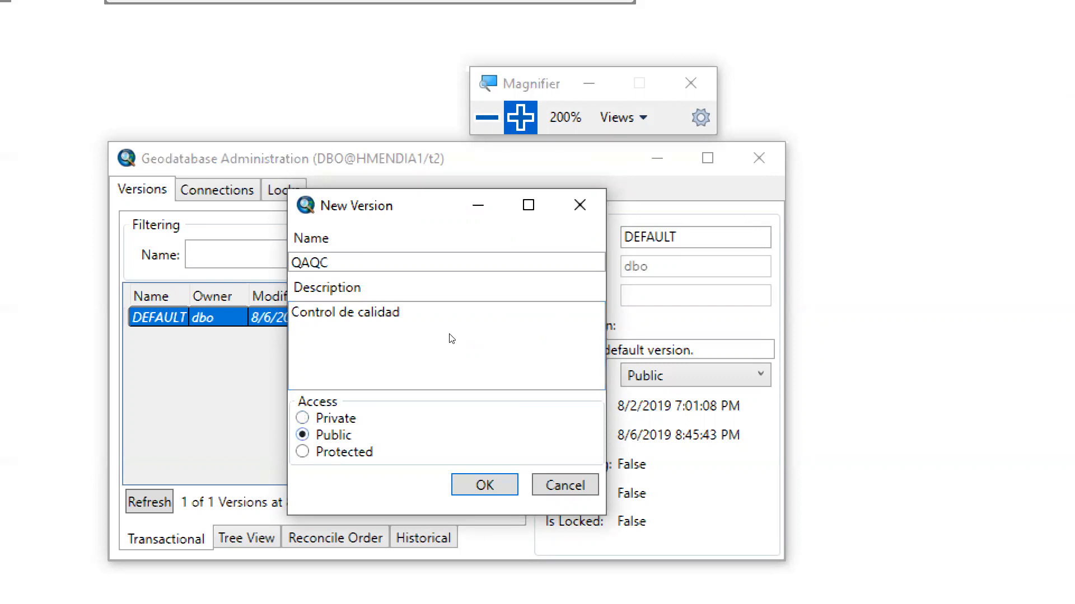
key(Return)
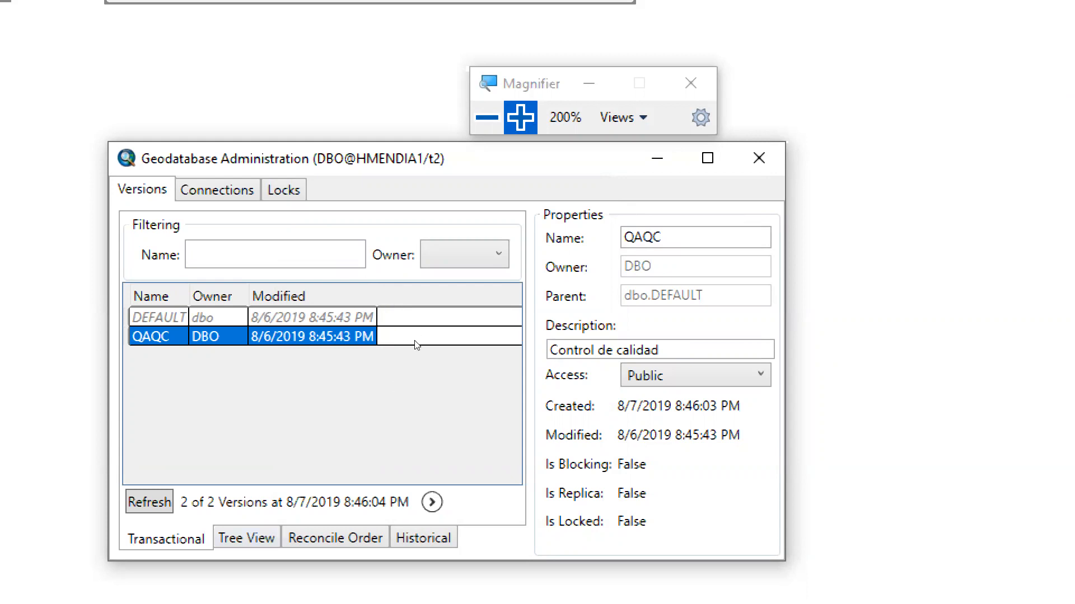
Review the versions in the tree, reconcile order and historical views, and return to the tree view.
click(246, 538)
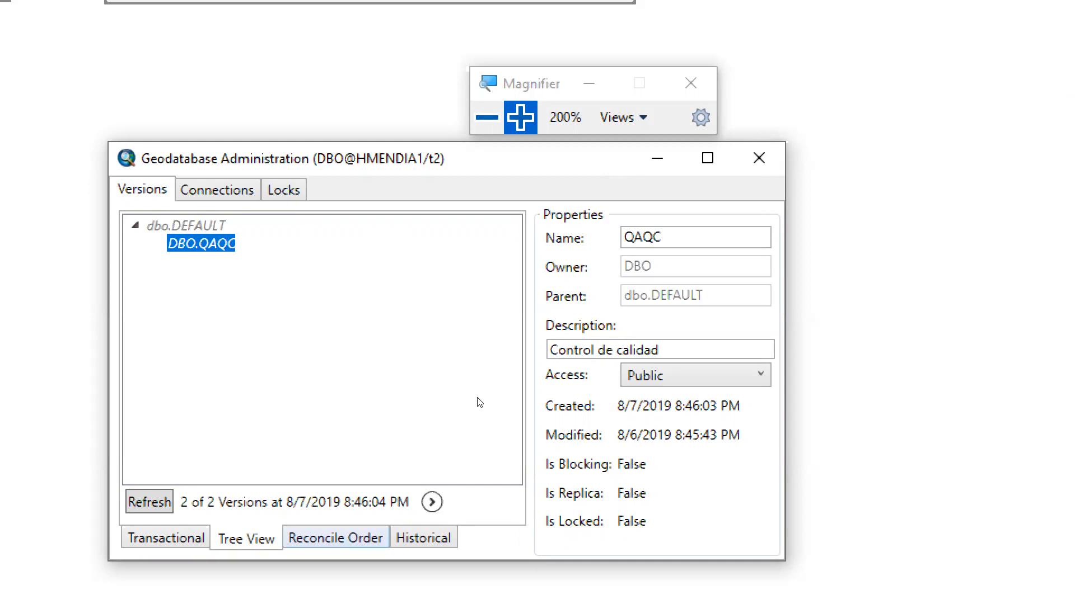
click(335, 538)
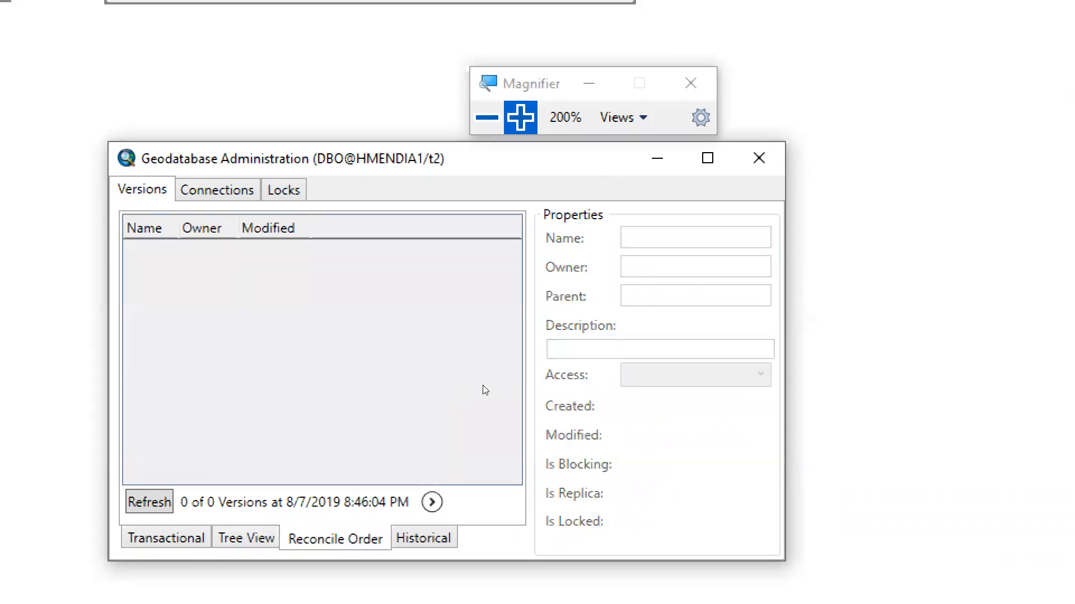
click(423, 538)
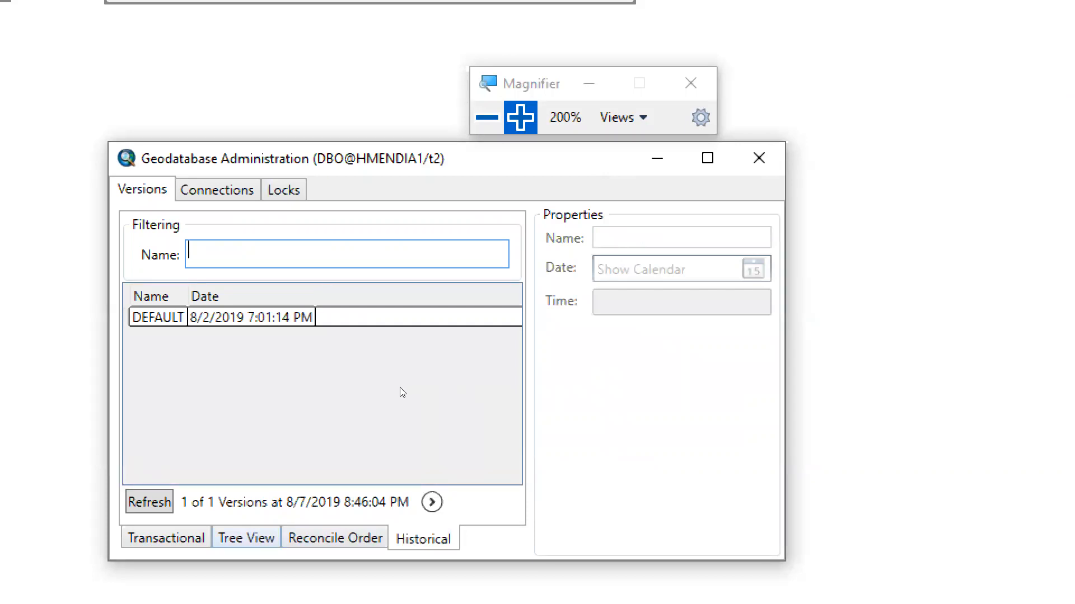
click(246, 539)
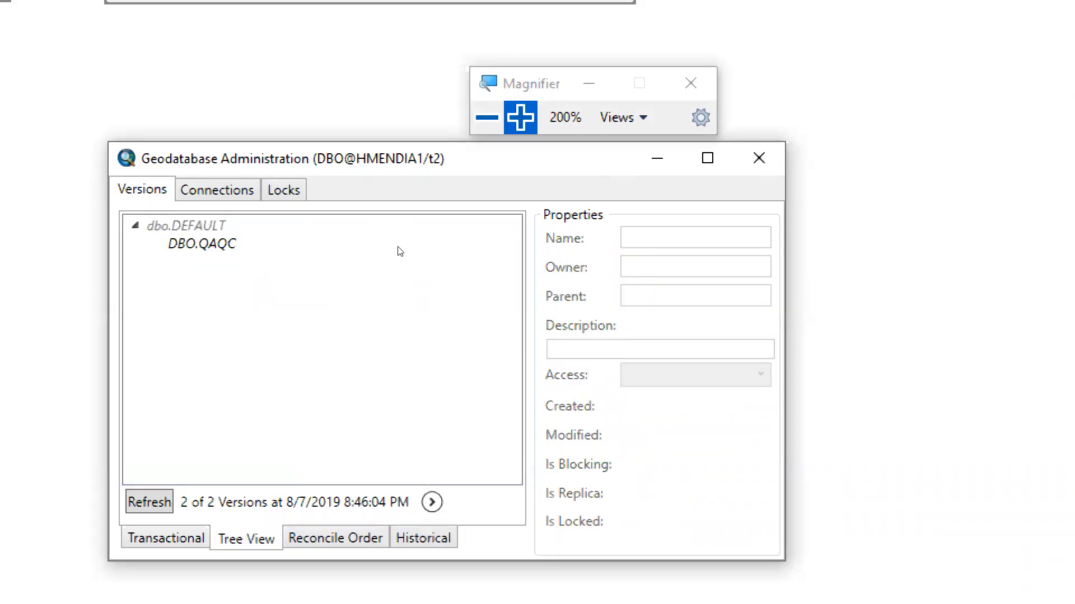
Create a child version of QAQC named Editor1 with the description "Editor 1" and Public access.
right_click(215, 243)
right_click(196, 243)
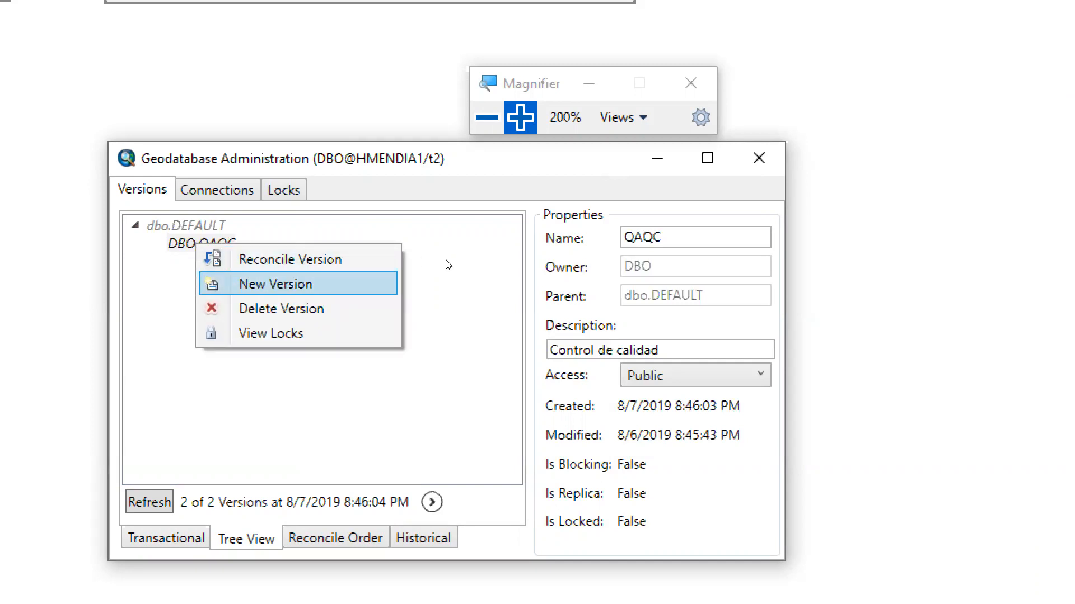
key(Return)
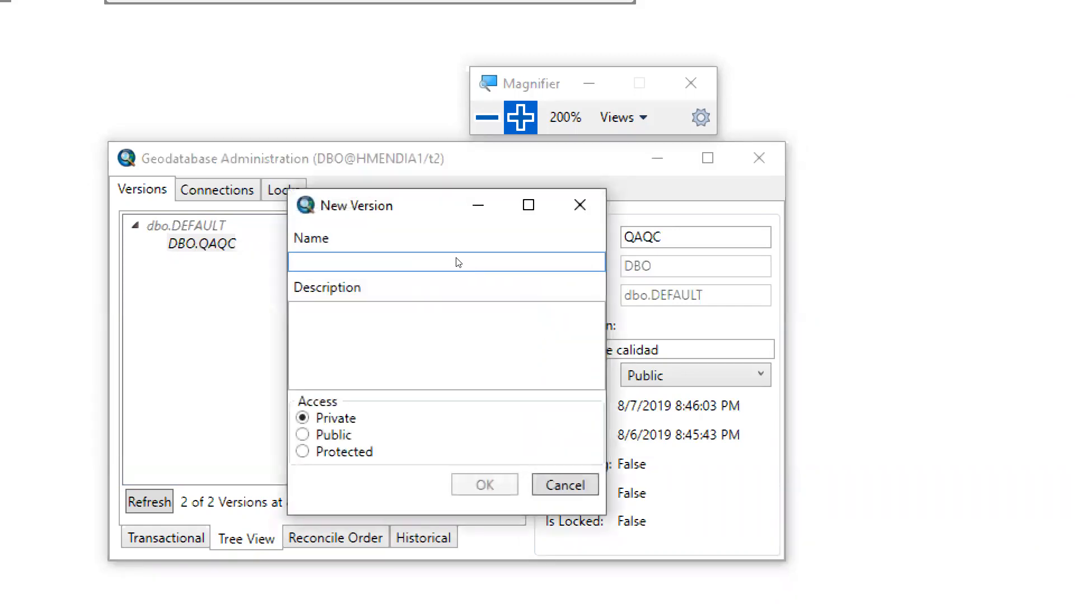
text(Editor)
key(BackSpace)
key(BackSpace)
text(r1)
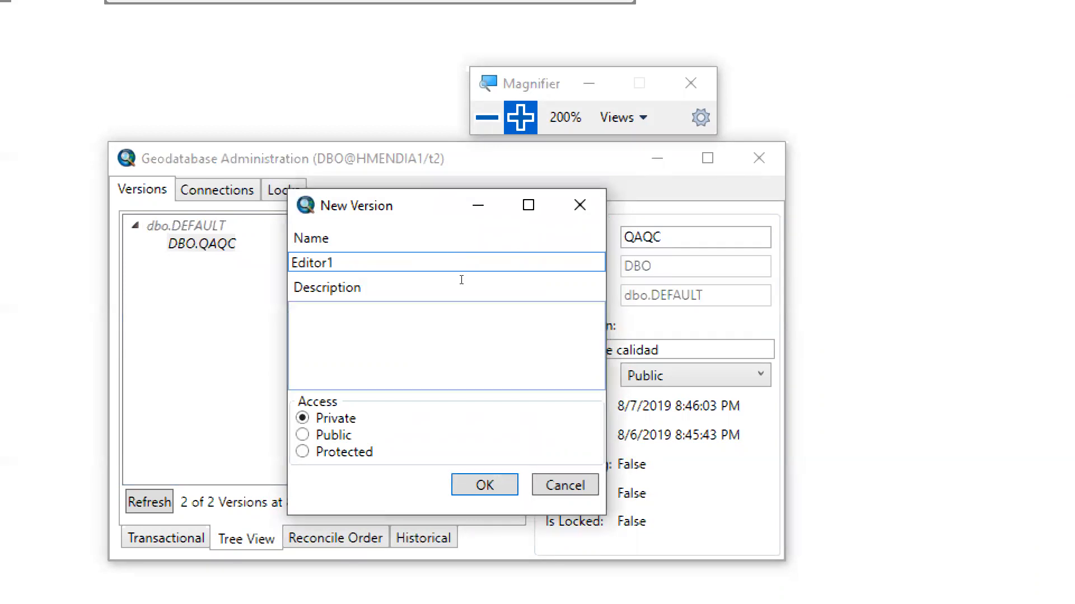
key(Tab)
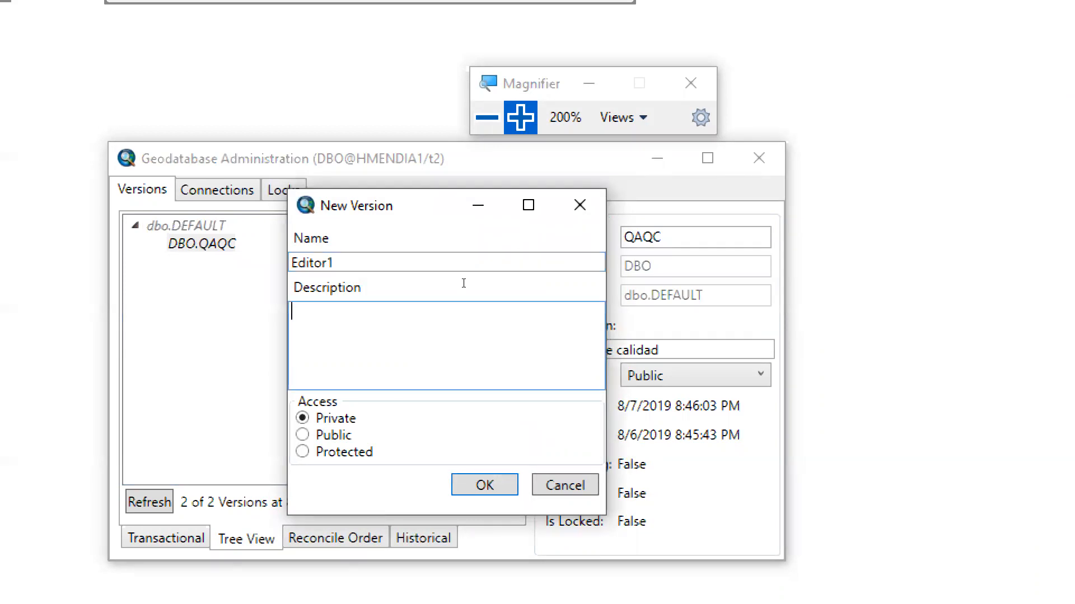
text(Editor 1)
key(Tab)
key(Down)
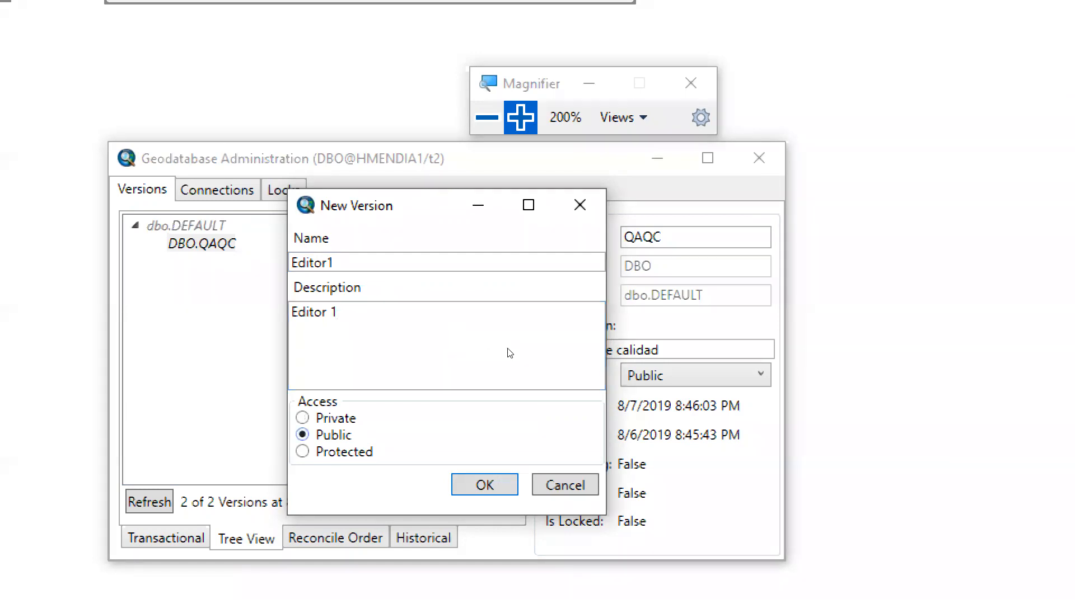
key(Return)
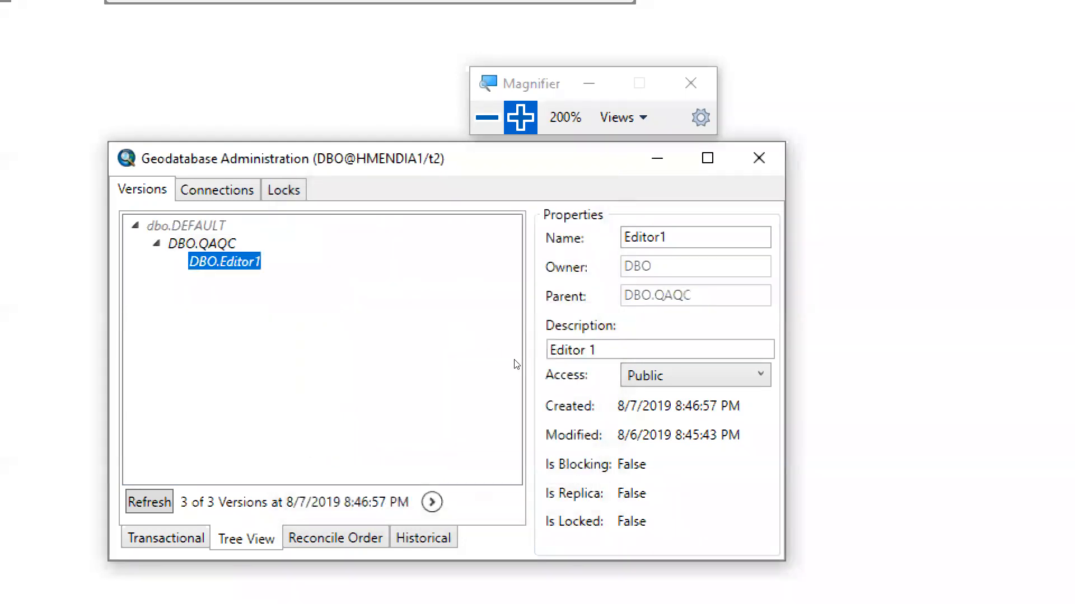
Create a child version of QAQC named "Editor 2" with Public access.
right_click(395, 242)
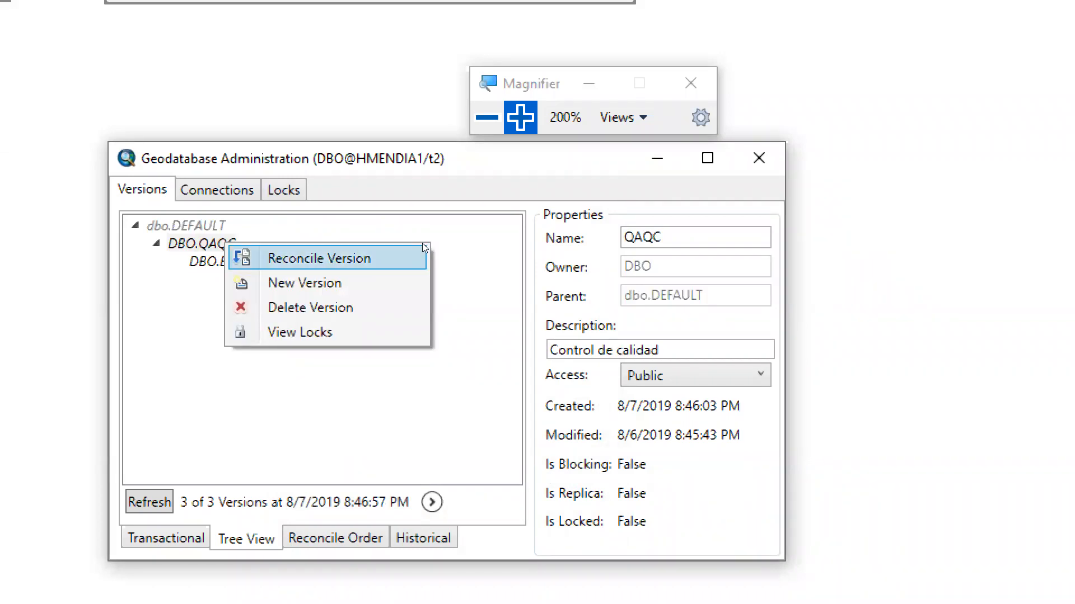
key(Down)
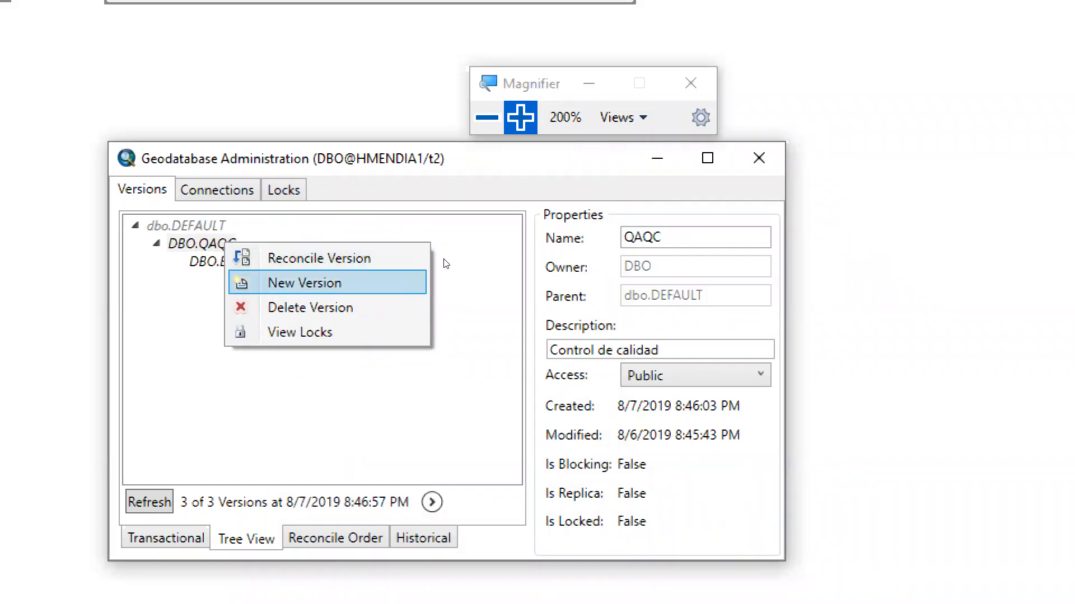
key(Return)
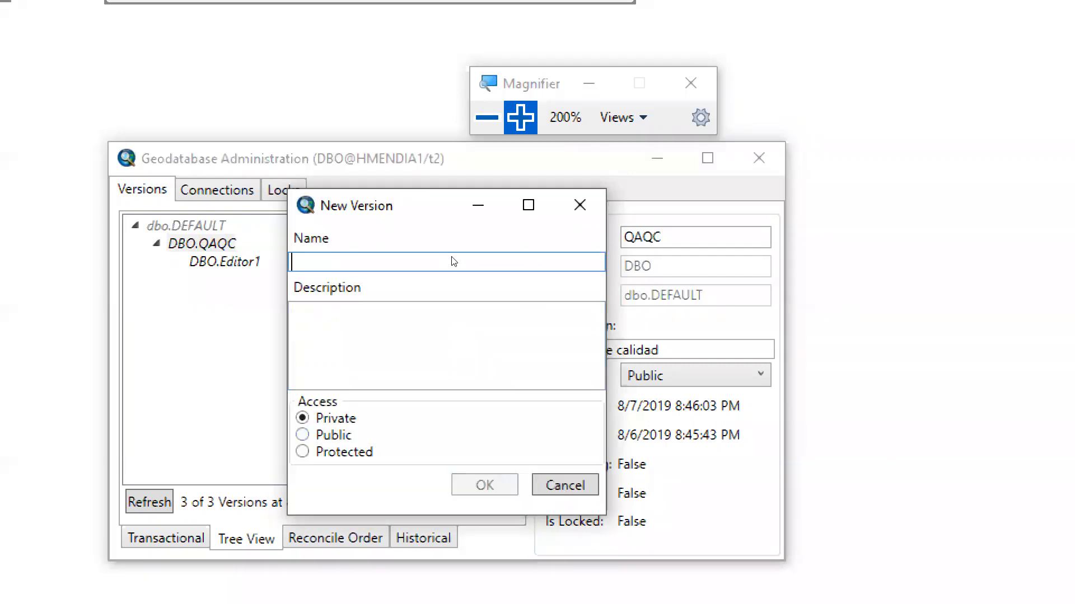
text(Editor 2)
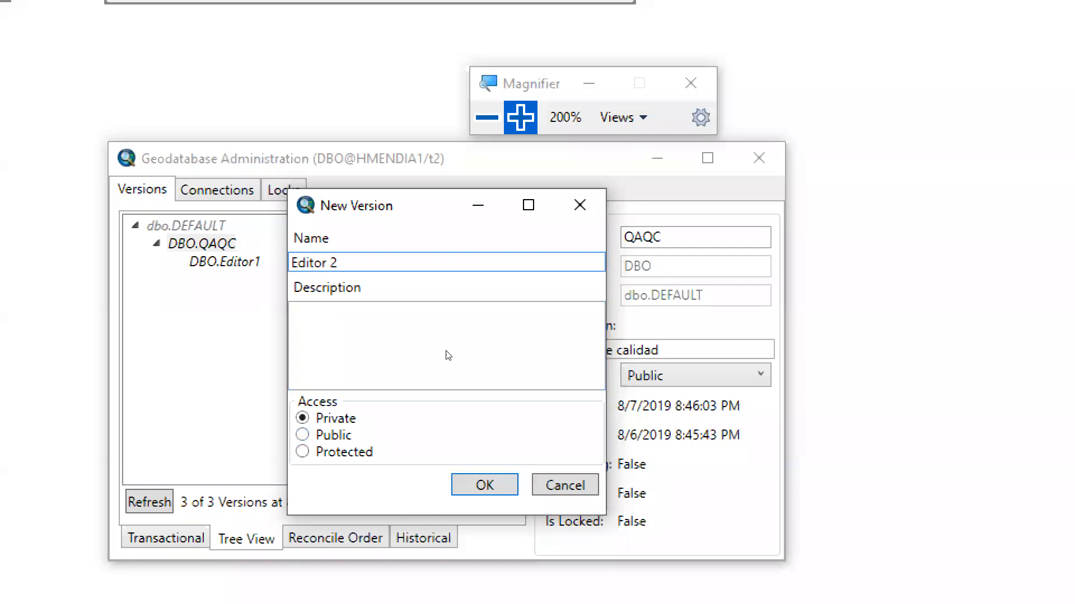
click(303, 435)
key(Return)
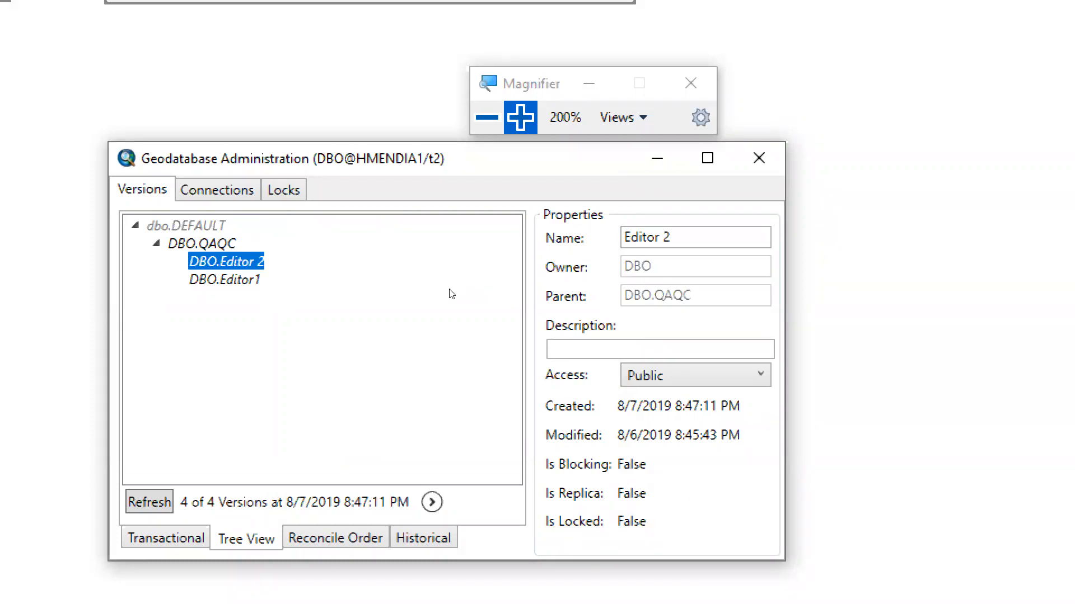
Review the properties of the editor, QAQC and DEFAULT versions in the tree, and close the geodatabase administration window.
key(Down)
key(Up)
key(Up)
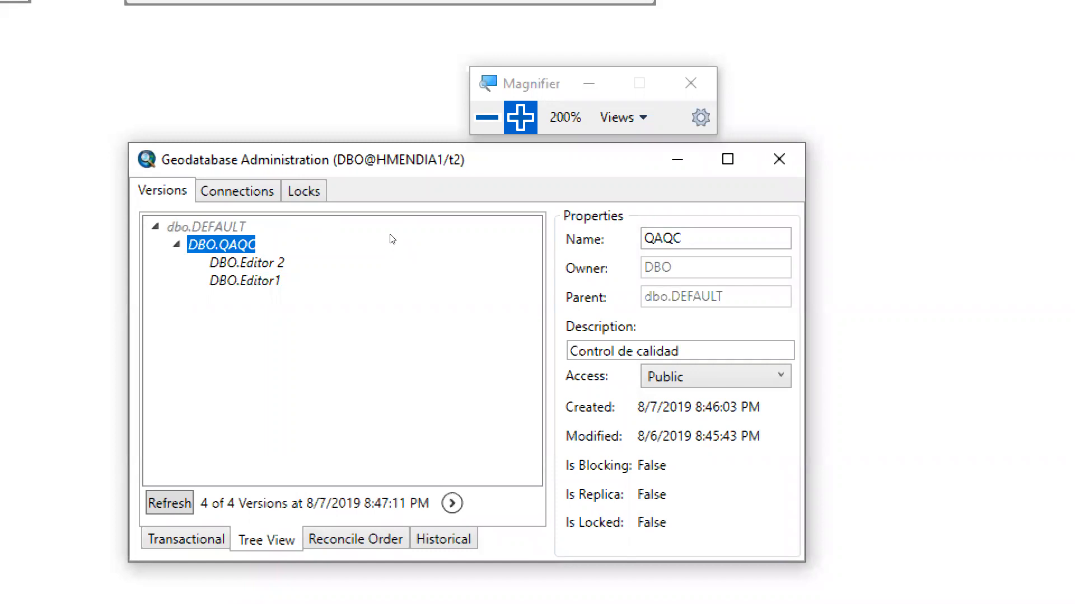
key(Up)
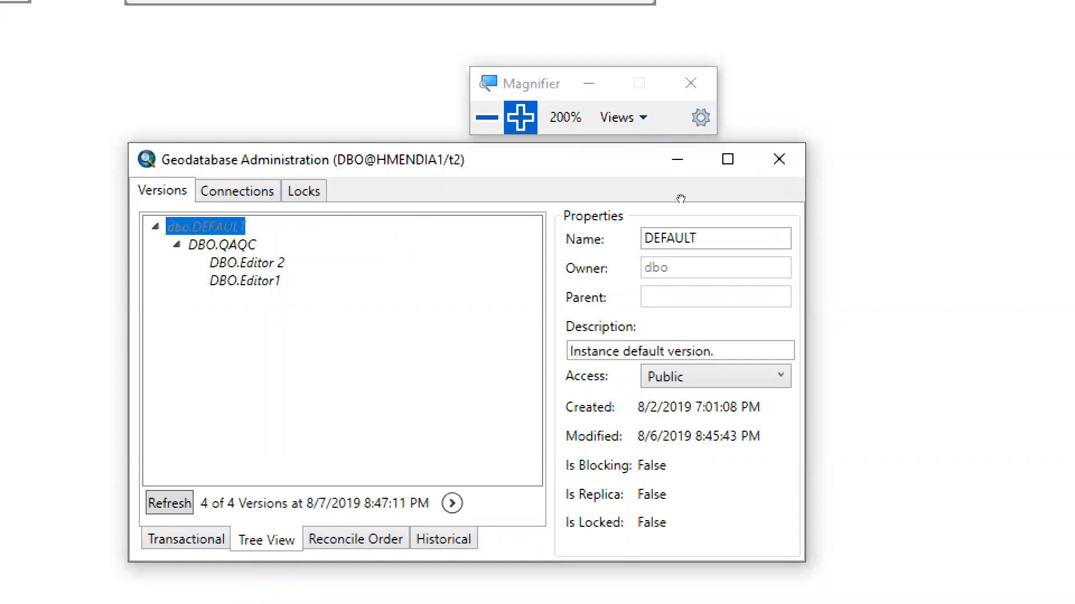
click(779, 159)
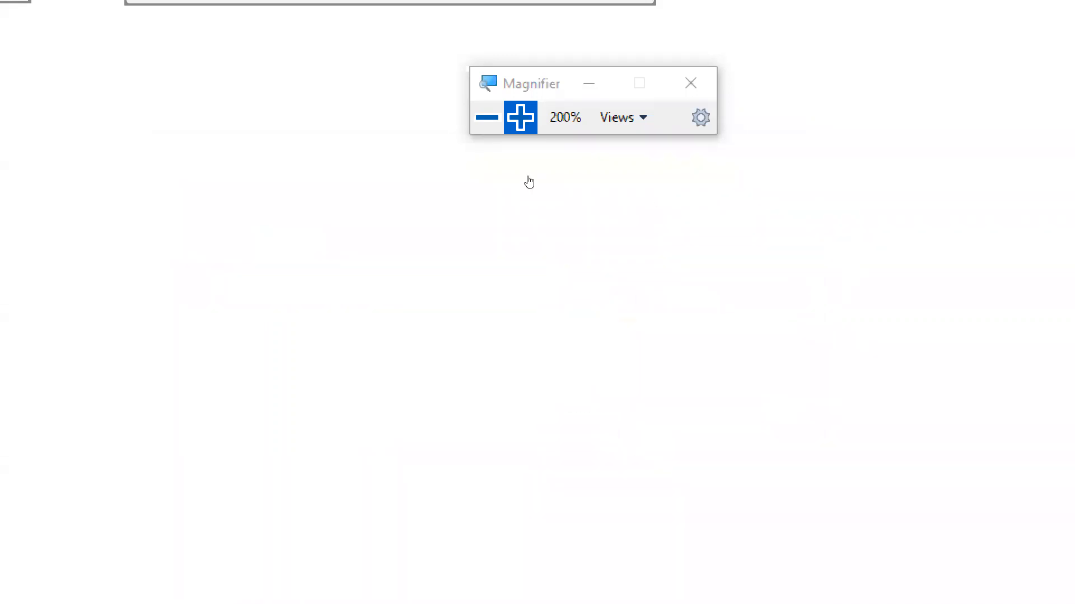
Add the t2.DBO.Territorio feature class from the t2 geodatabase to the map.
key(super+minus)
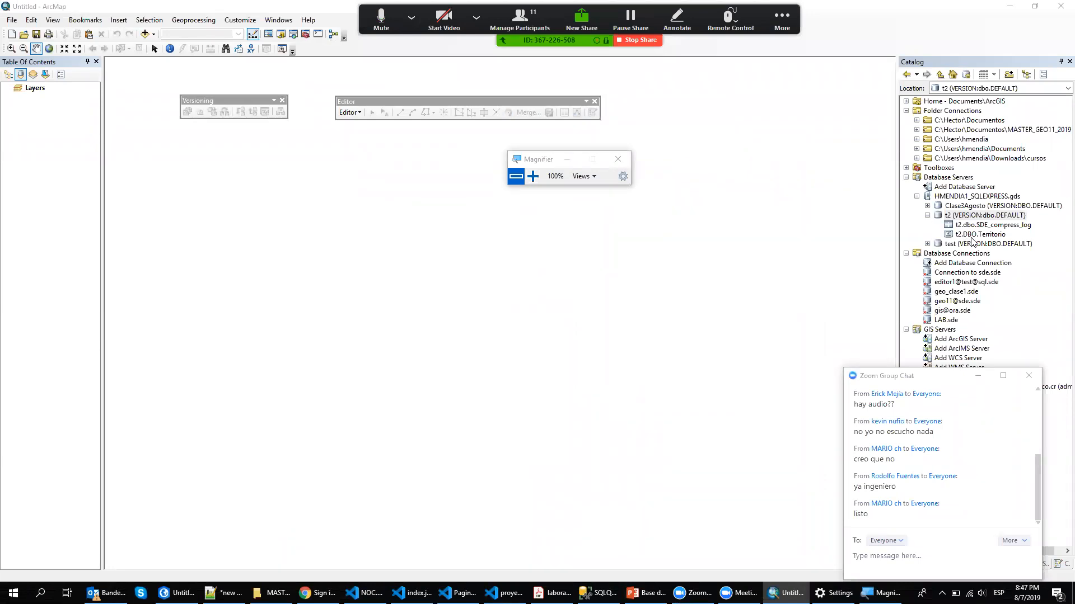
drag(979, 238, 622, 249)
drag(333, 257, 433, 270)
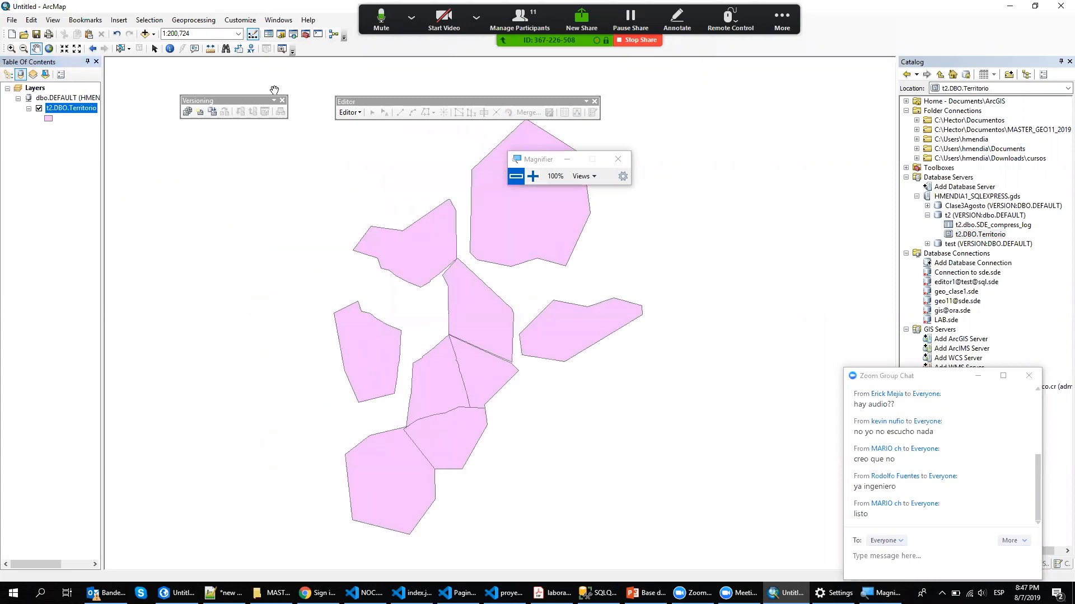
Set the Territorio layer's fill color to bright blue.
click(533, 177)
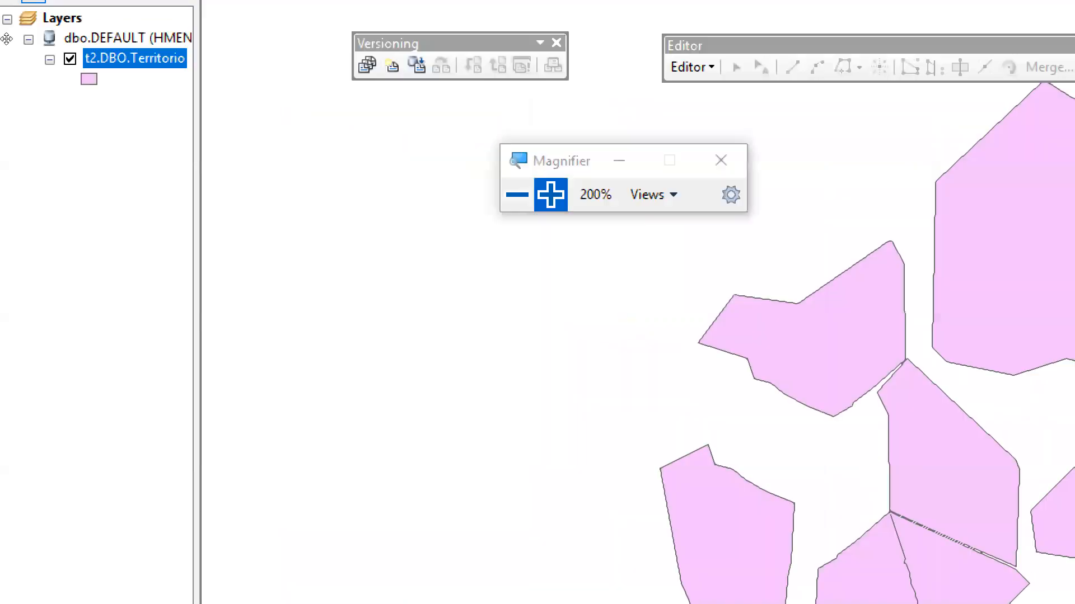
click(7, 78)
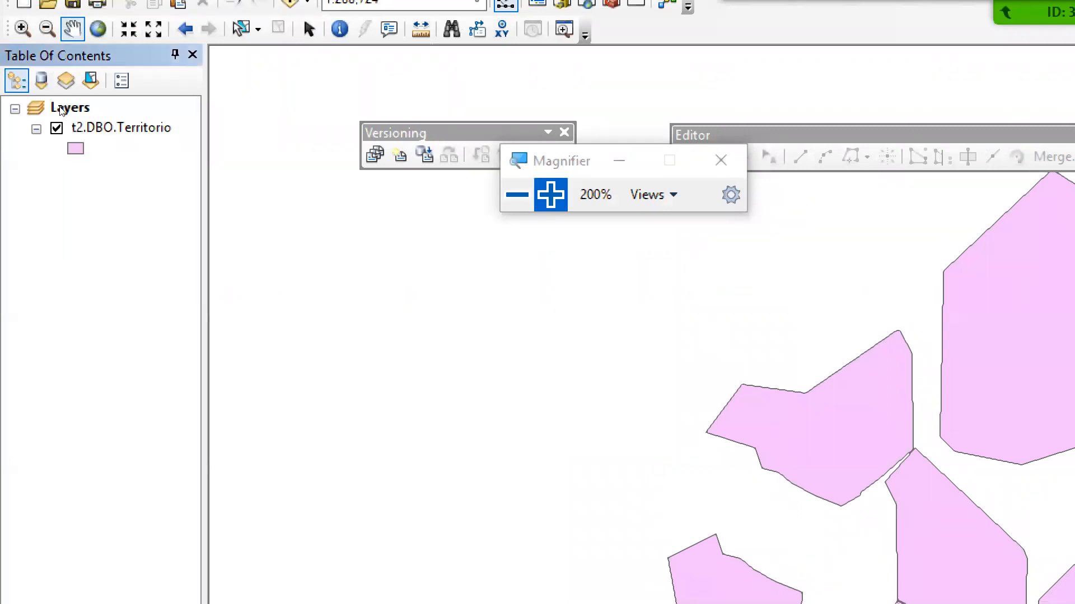
click(76, 149)
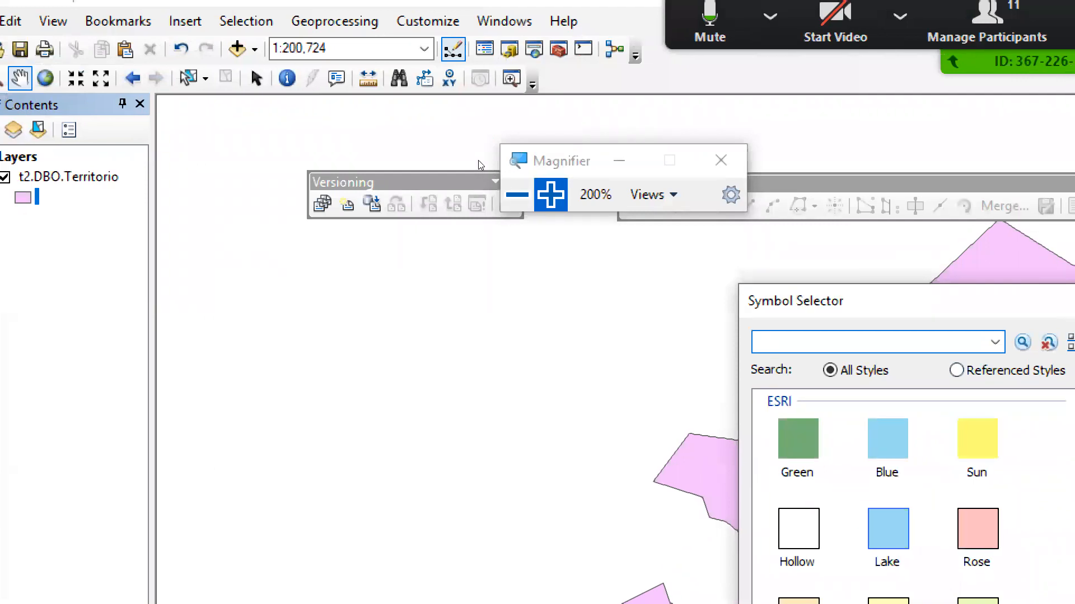
drag(481, 165, 180, 72)
click(357, 162)
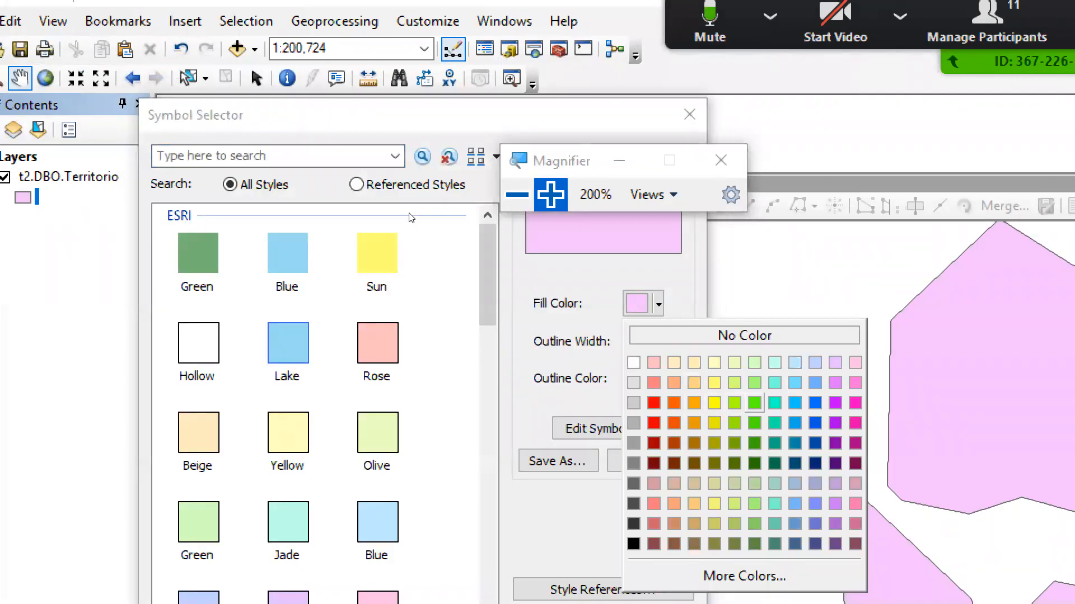
click(795, 403)
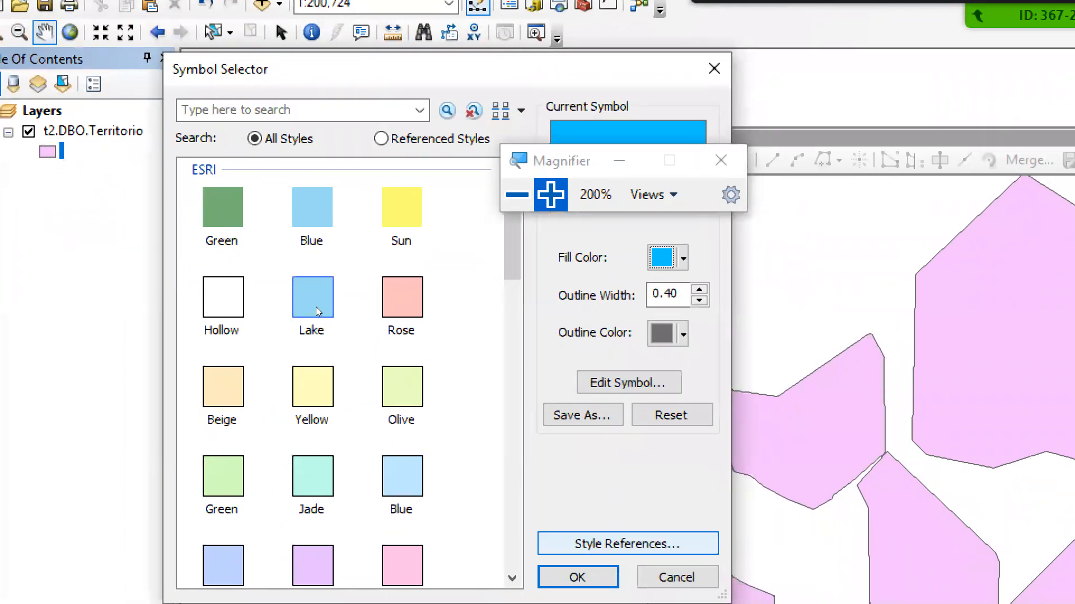
key(Return)
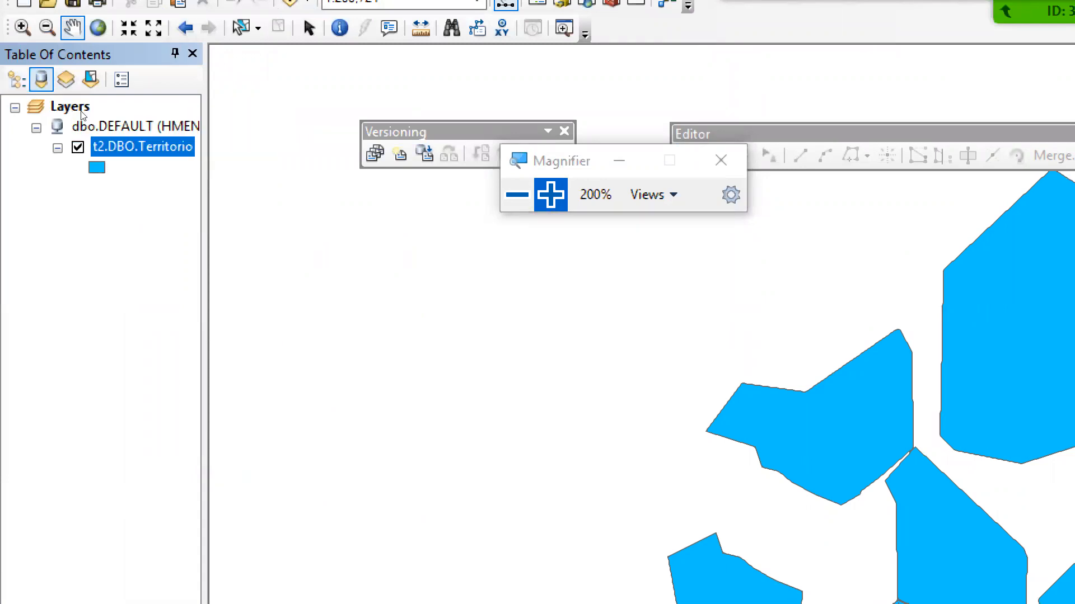
Widen the table of contents and change the Territorio layer's geodatabase connection to the Editor1 version.
drag(102, 119, 154, 124)
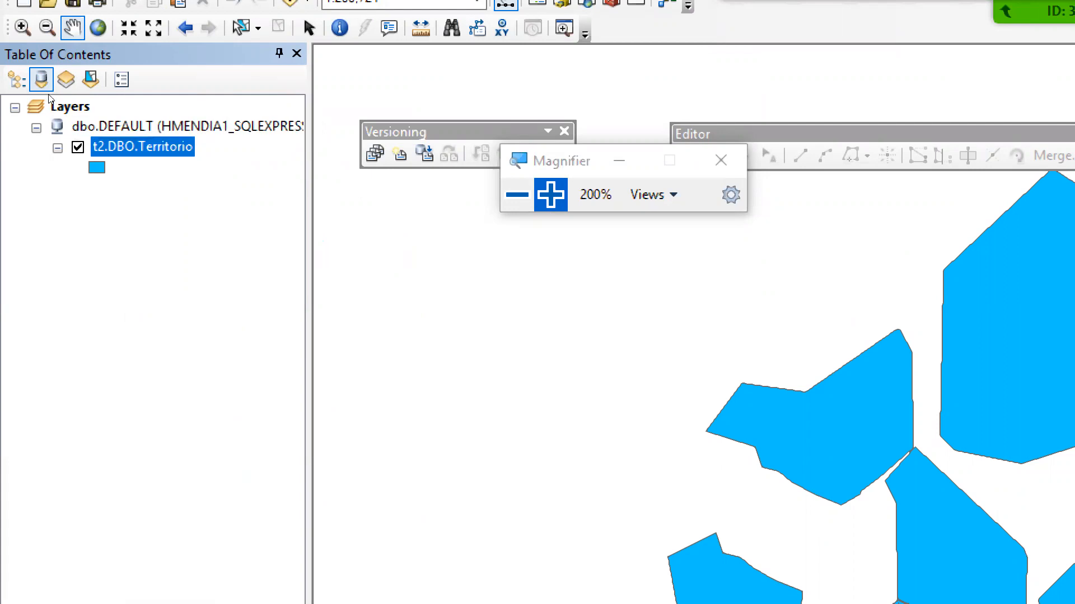
key(Up)
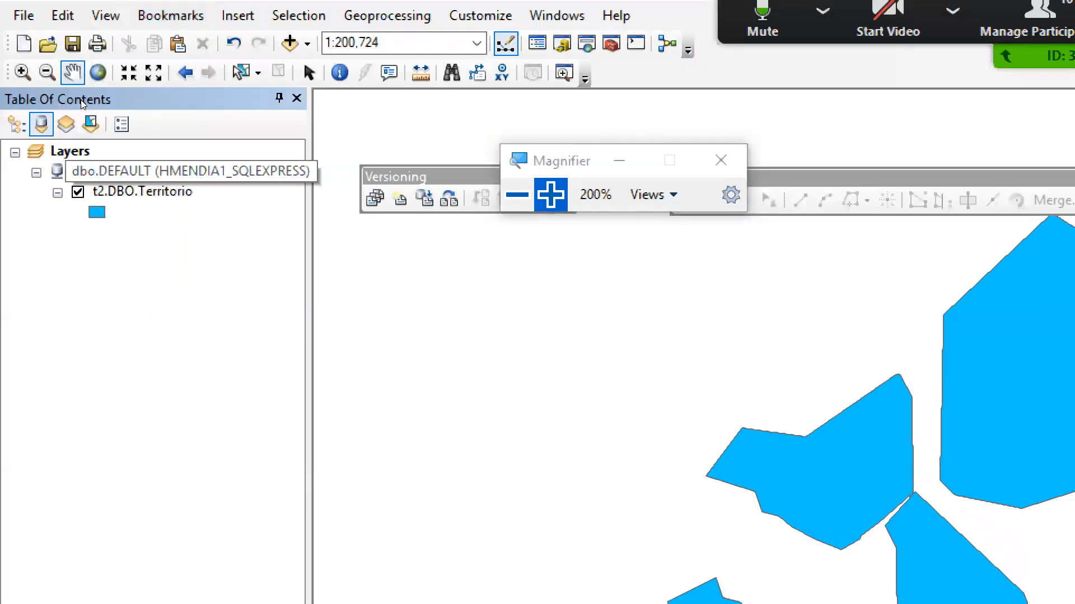
key(shift+F10)
key(Down)
key(Down)
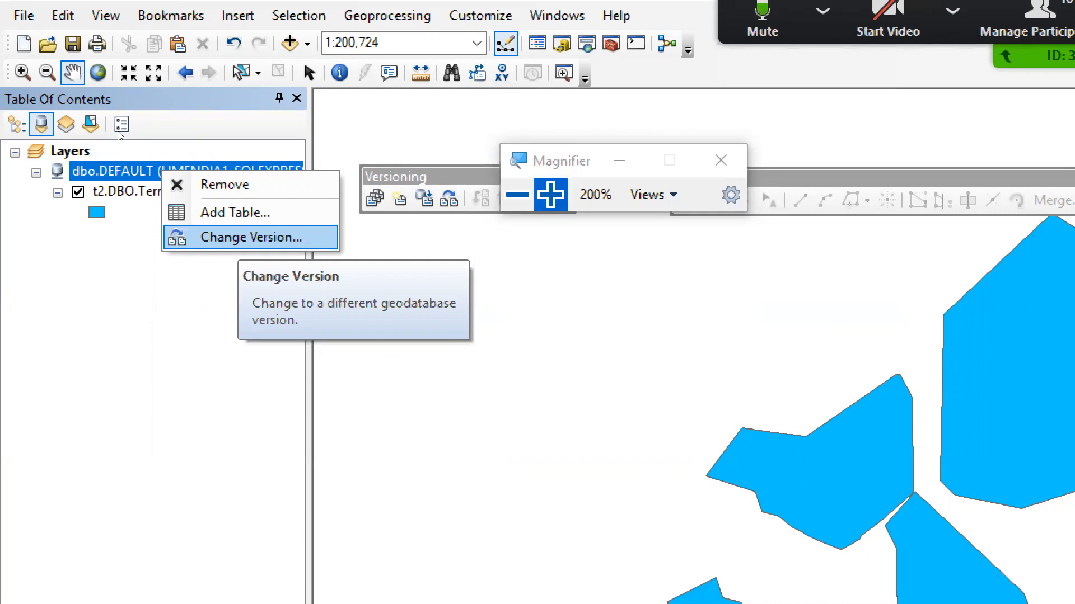
key(Return)
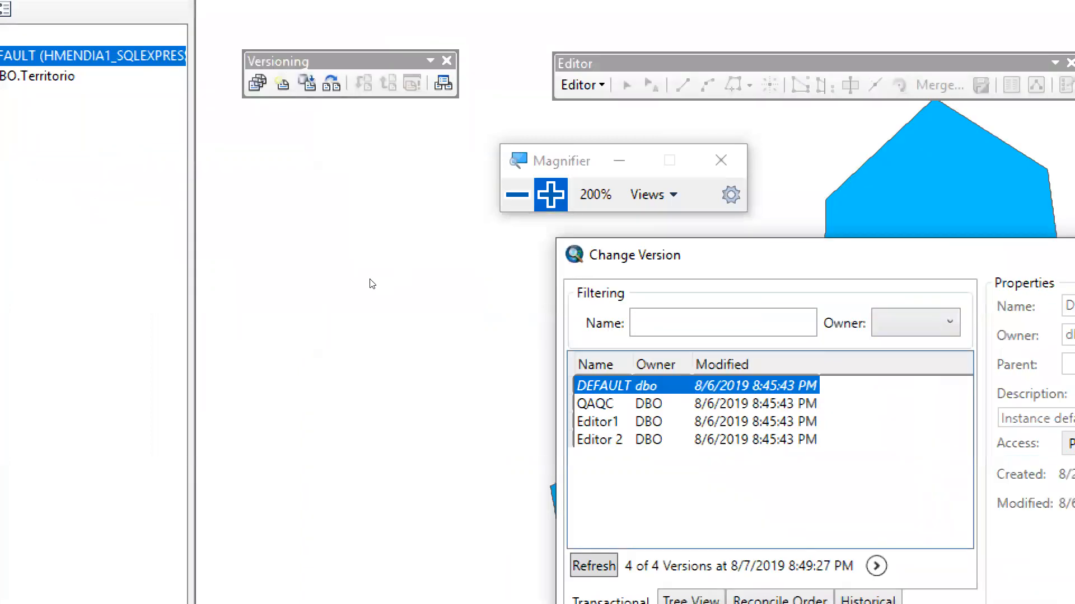
key(Down)
key(Down)
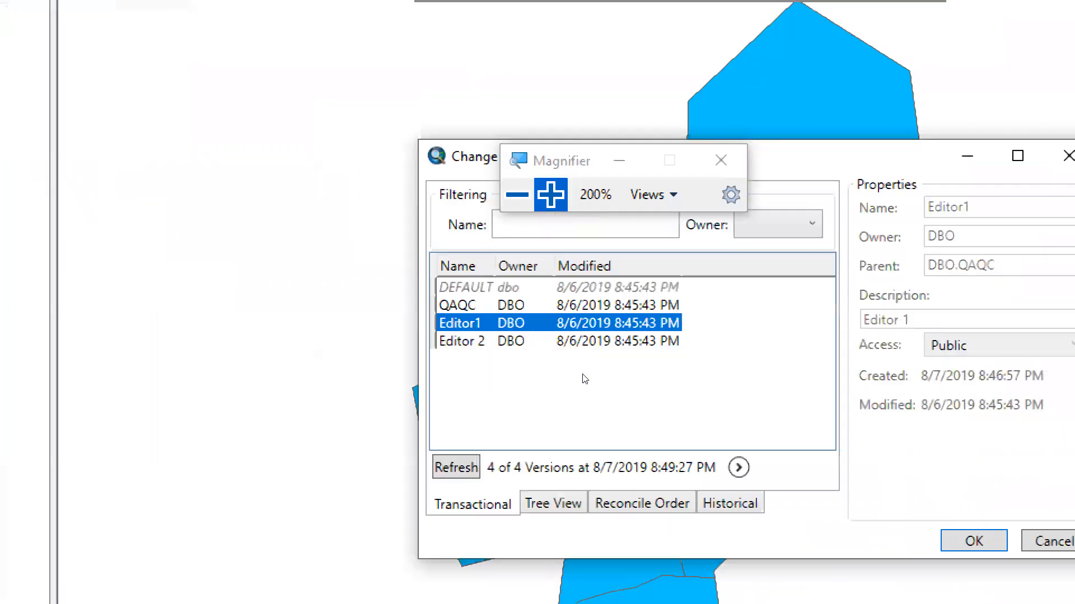
key(Return)
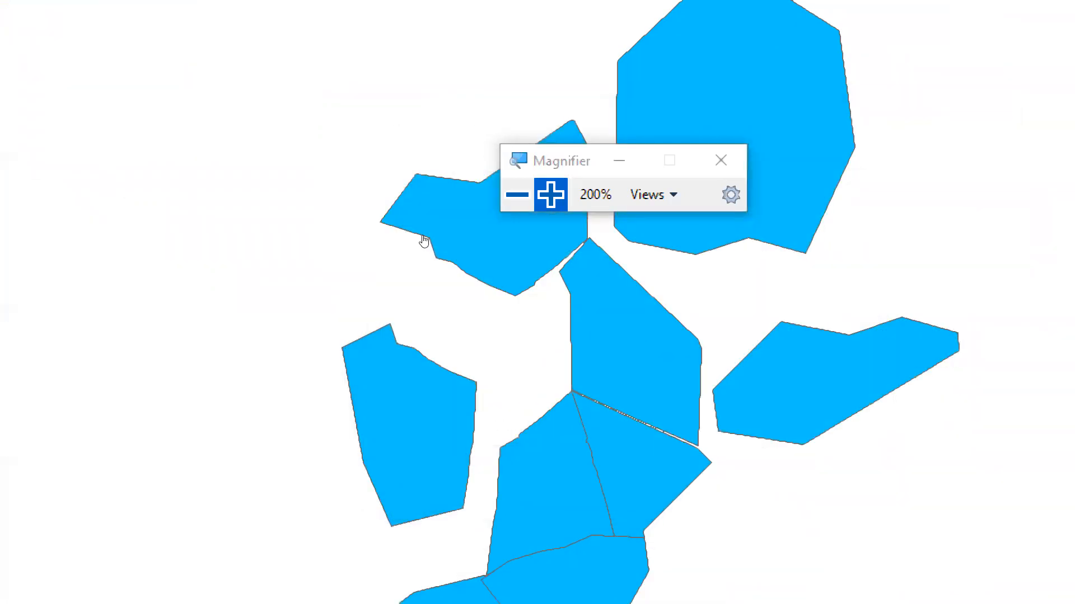
Move the Versioning toolbar slightly lower and check the list of available toolbars for Editor and Versioning.
key(super+minus)
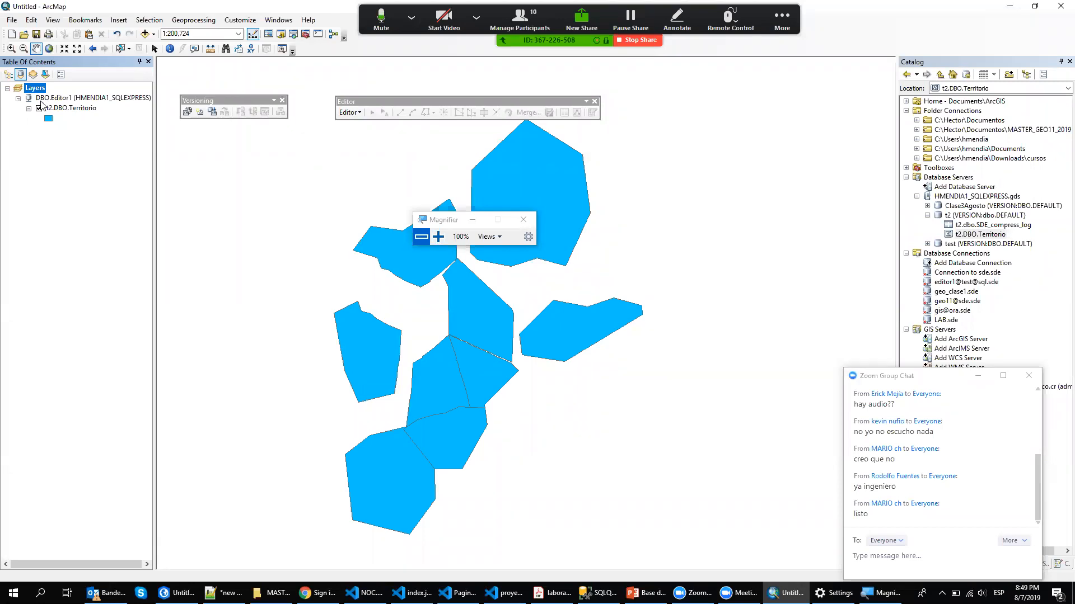
drag(461, 222, 661, 212)
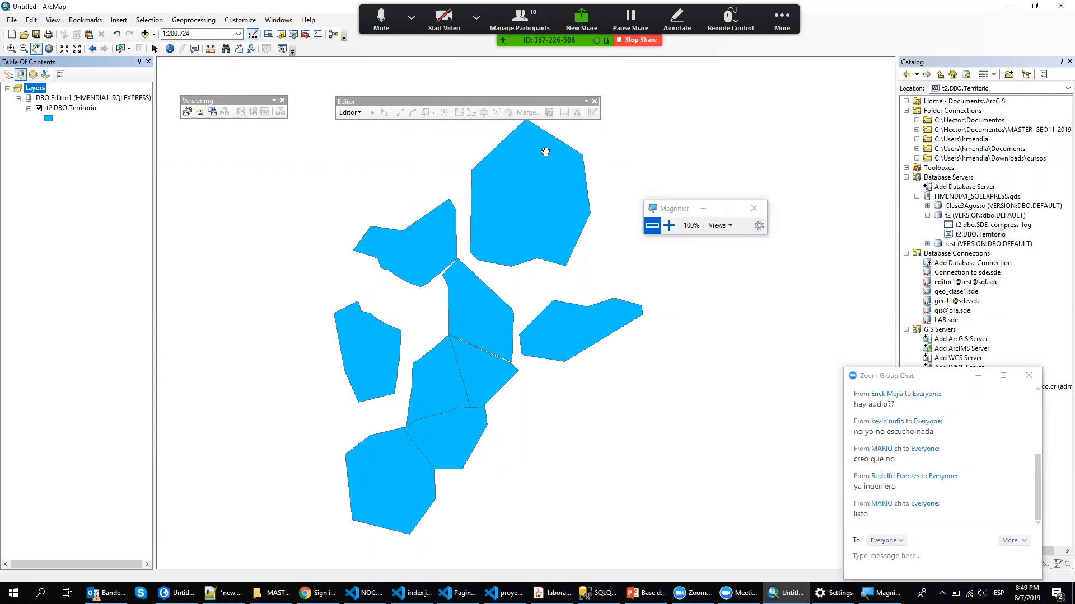
mouse_move(210, 101)
mouse_down()
mouse_move(213, 124)
mouse_move(215, 113)
mouse_up()
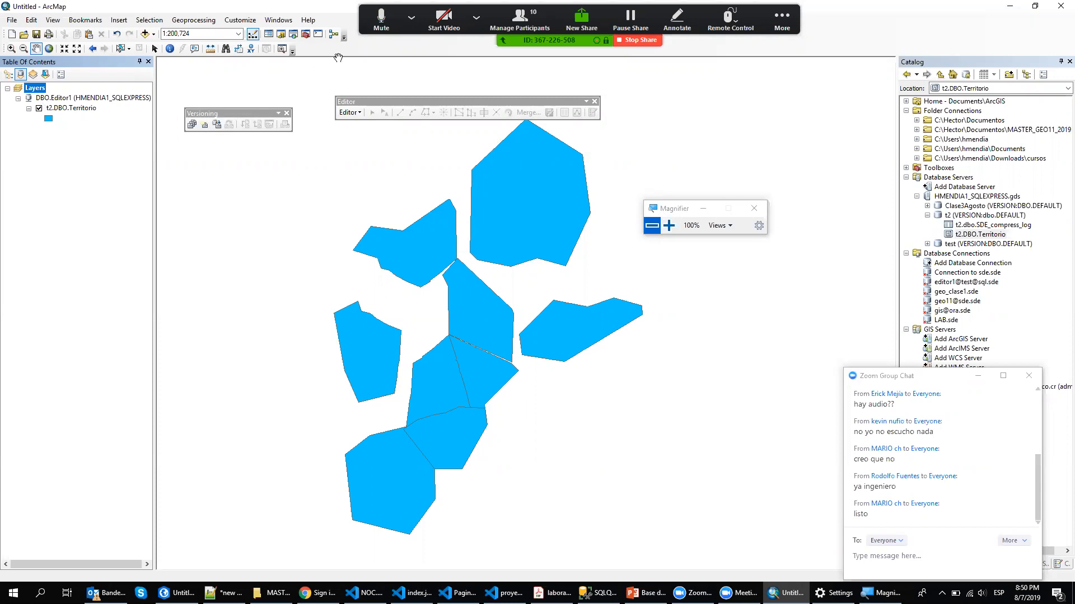
right_click(372, 49)
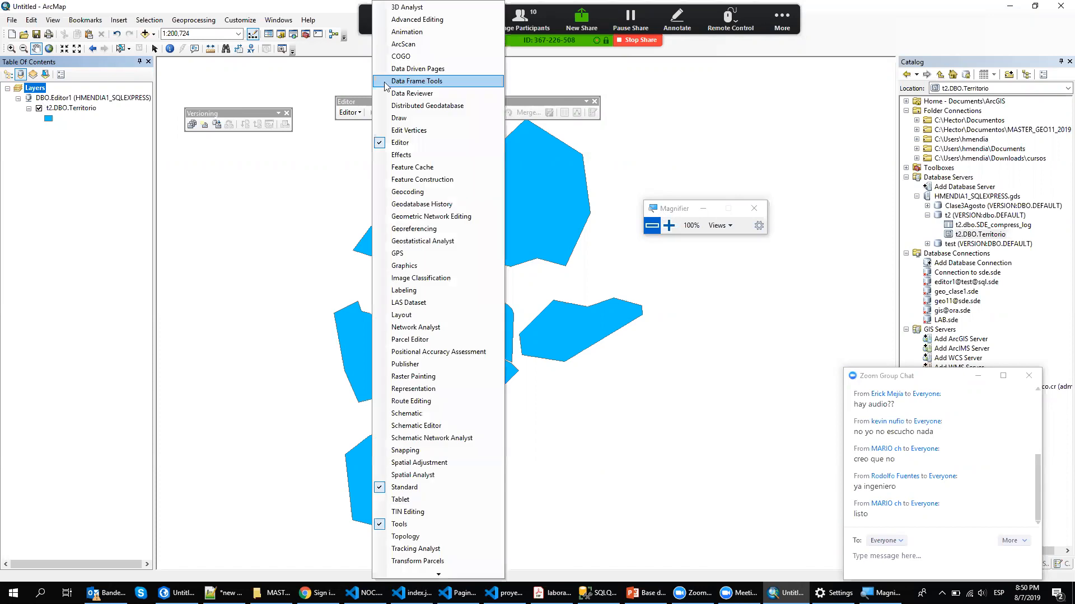
mouse_move(409, 574)
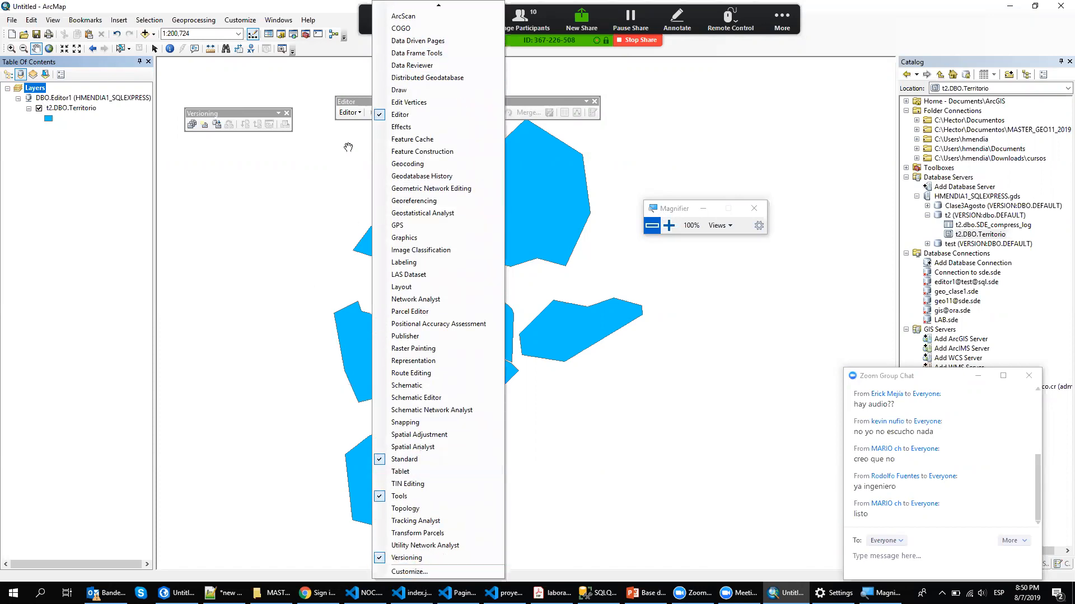
click(350, 104)
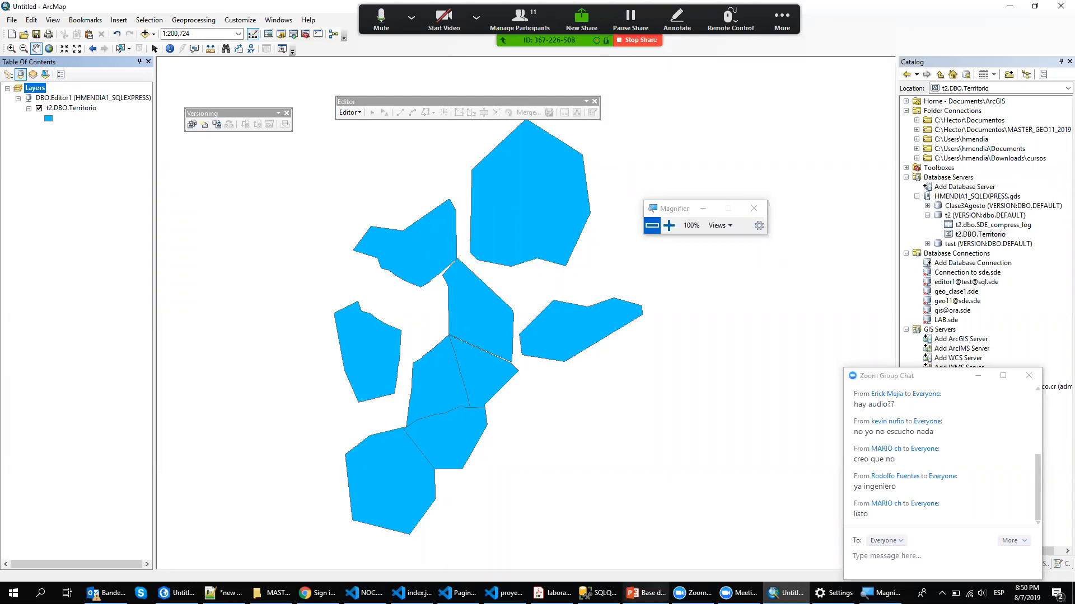
Switch to the PowerPoint presentation and show the insert options for the "Resolución de conflictos" slide.
click(645, 593)
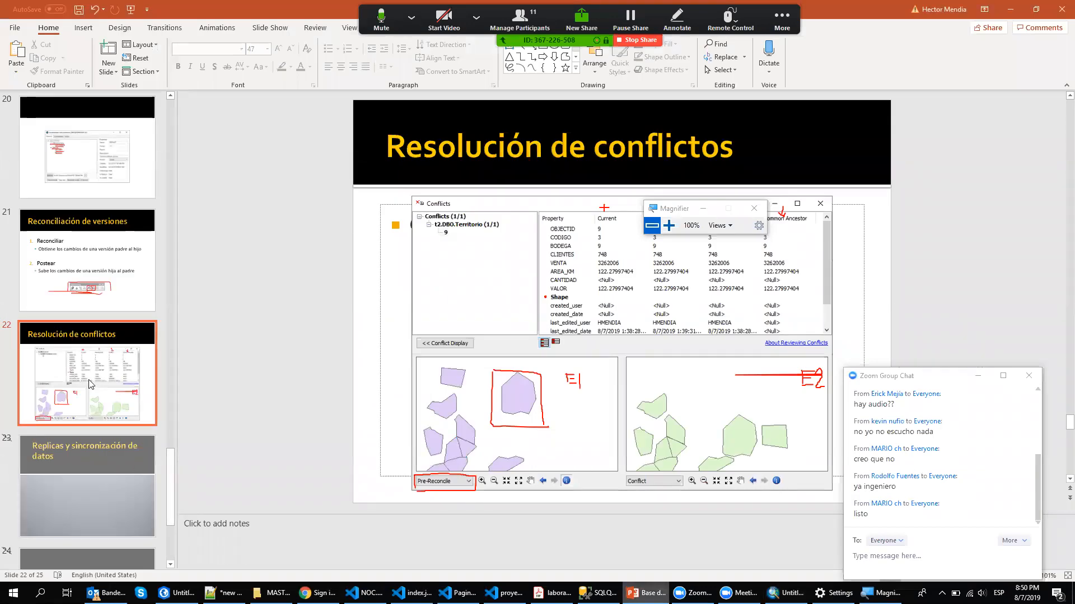
click(83, 27)
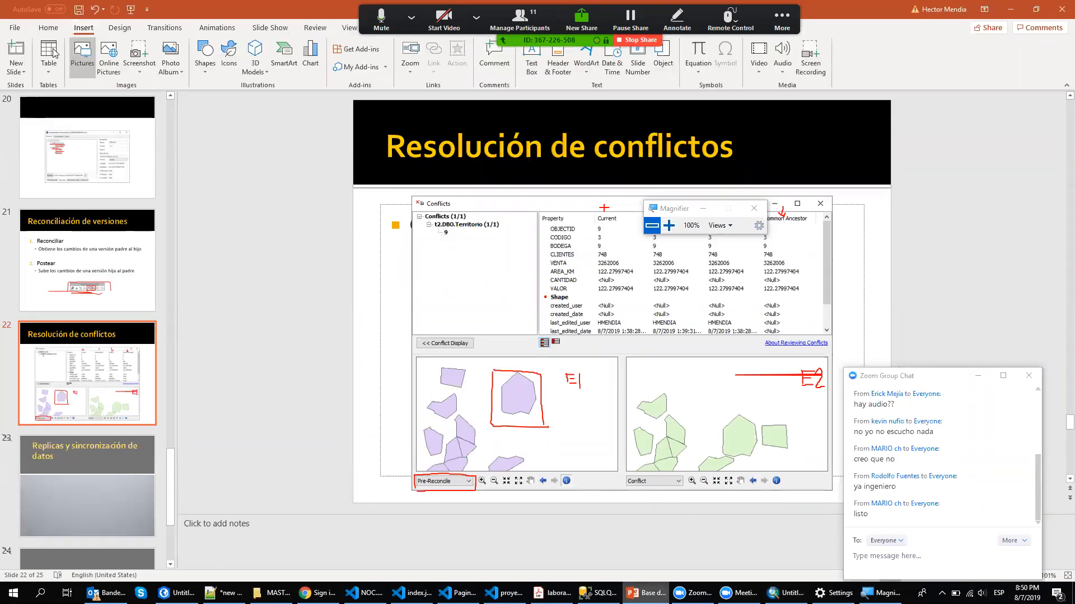
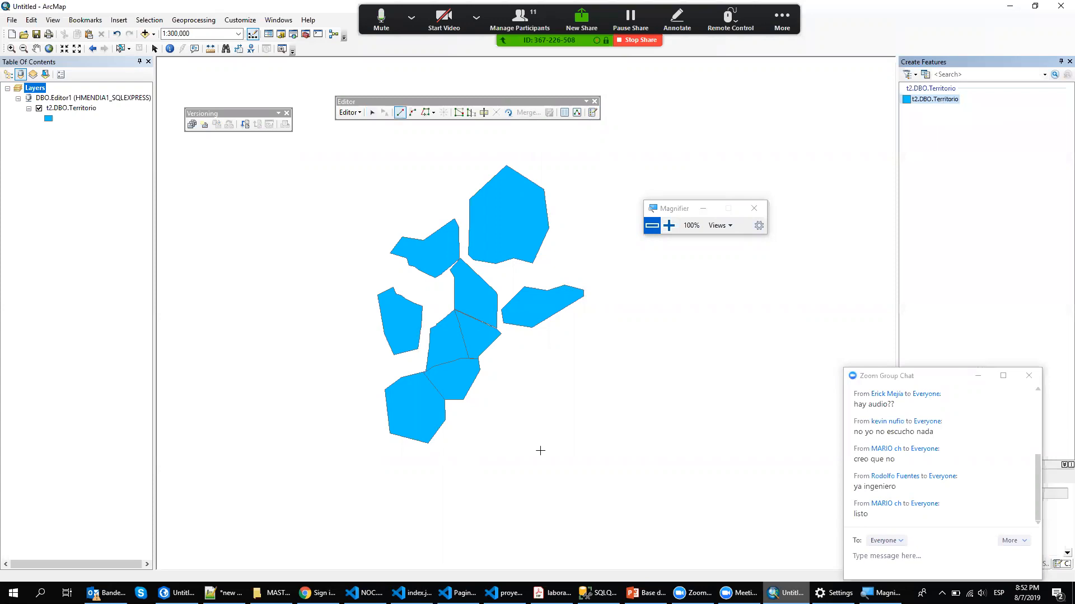
Draw a new Territorio polygon shaped like the numeral 1 in the empty area southwest of the existing polygons.
click(241, 364)
click(217, 385)
click(241, 402)
click(255, 389)
click(269, 389)
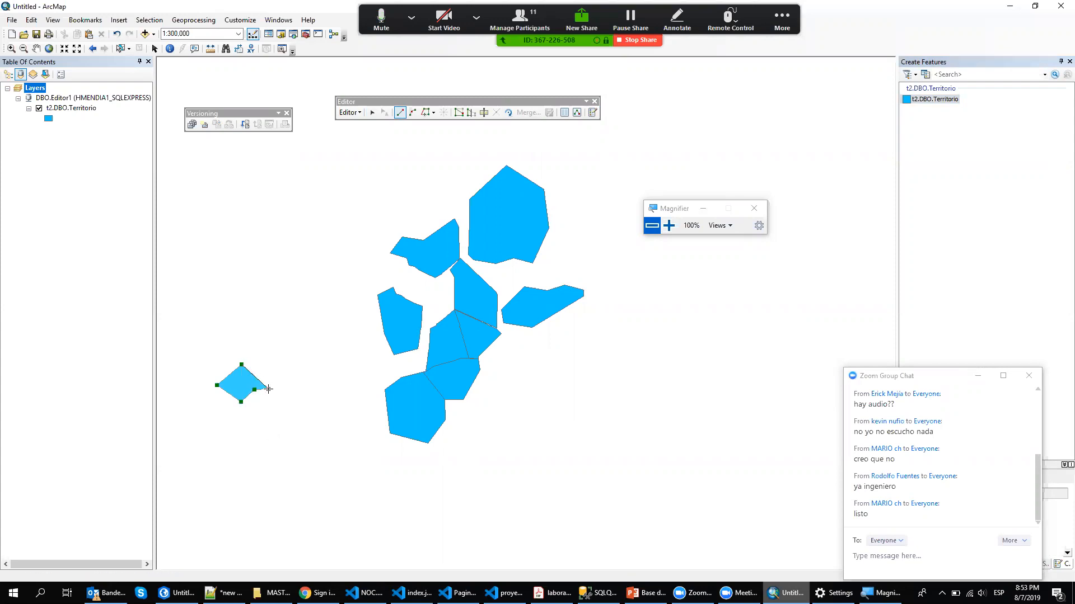
click(265, 475)
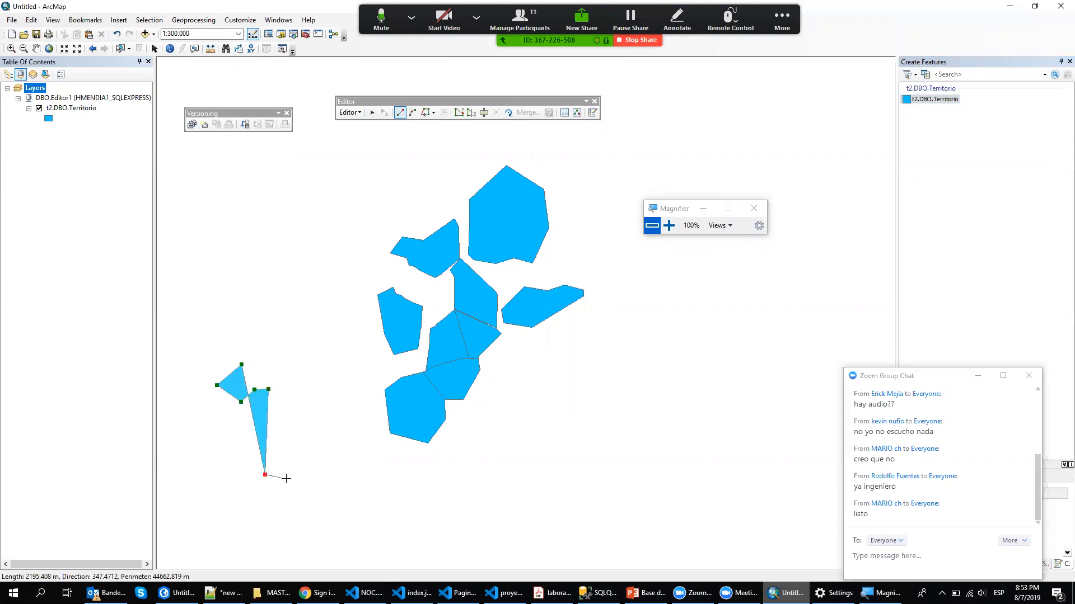
click(292, 476)
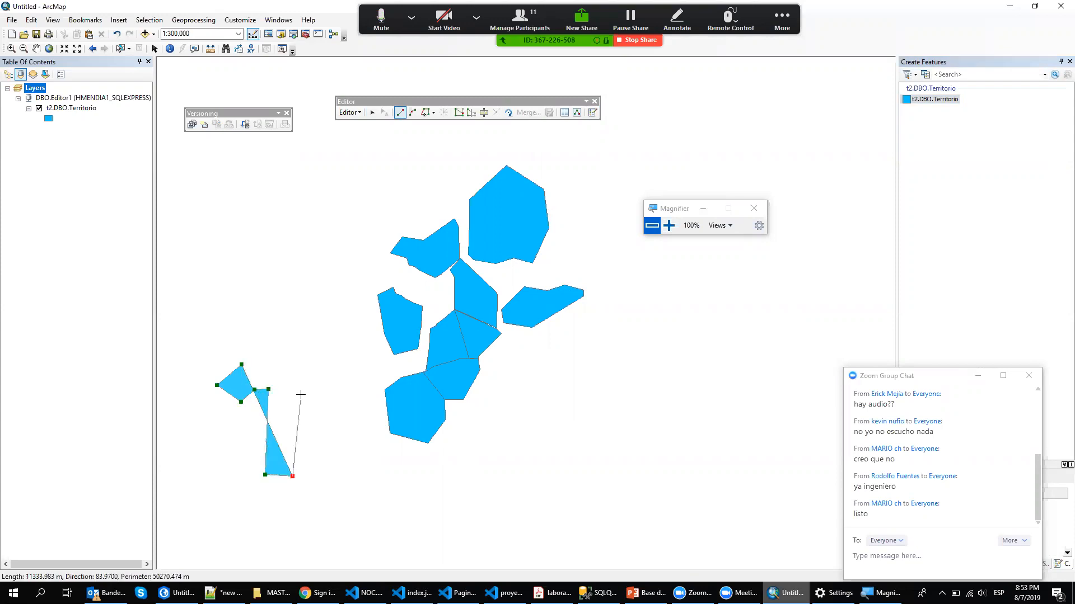
double_click(288, 364)
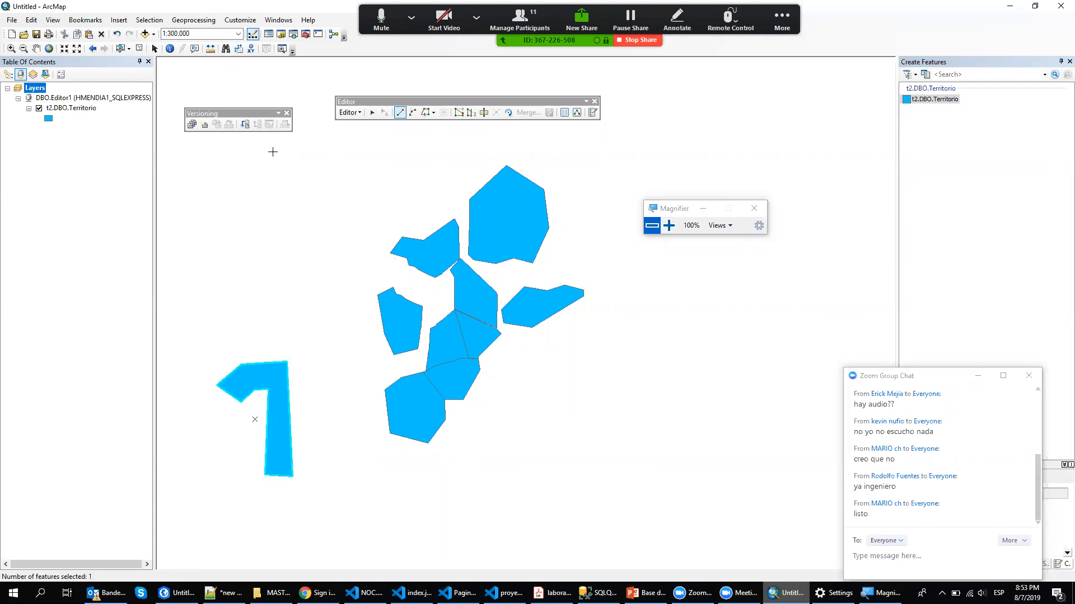
Move the small northwestern polygon further west and the southernmost hexagonal polygon west, beside the numeral 1 polygon.
click(372, 112)
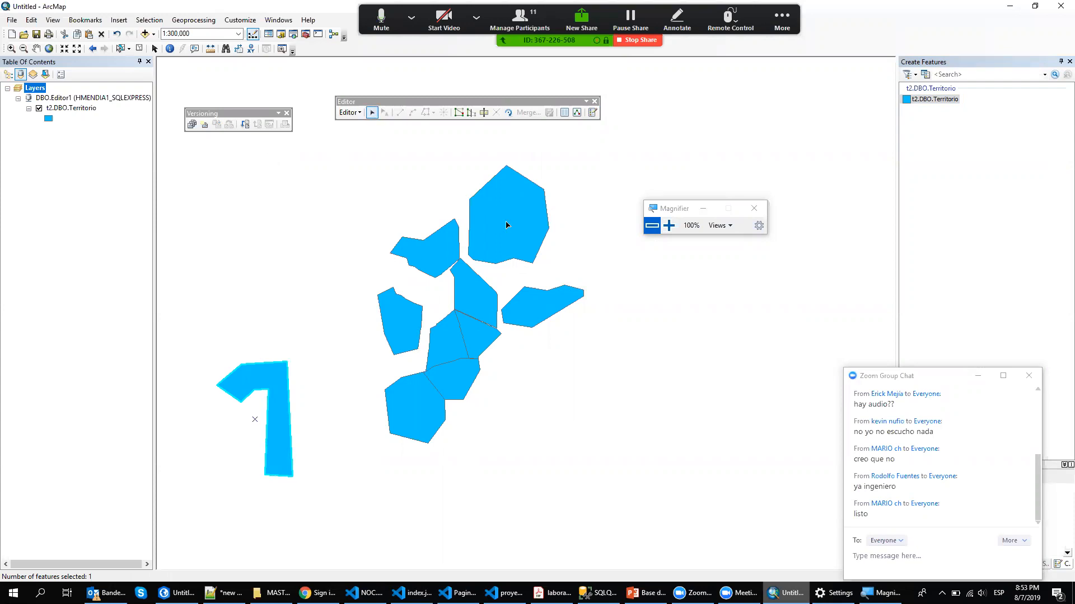
click(435, 246)
drag(427, 255, 316, 235)
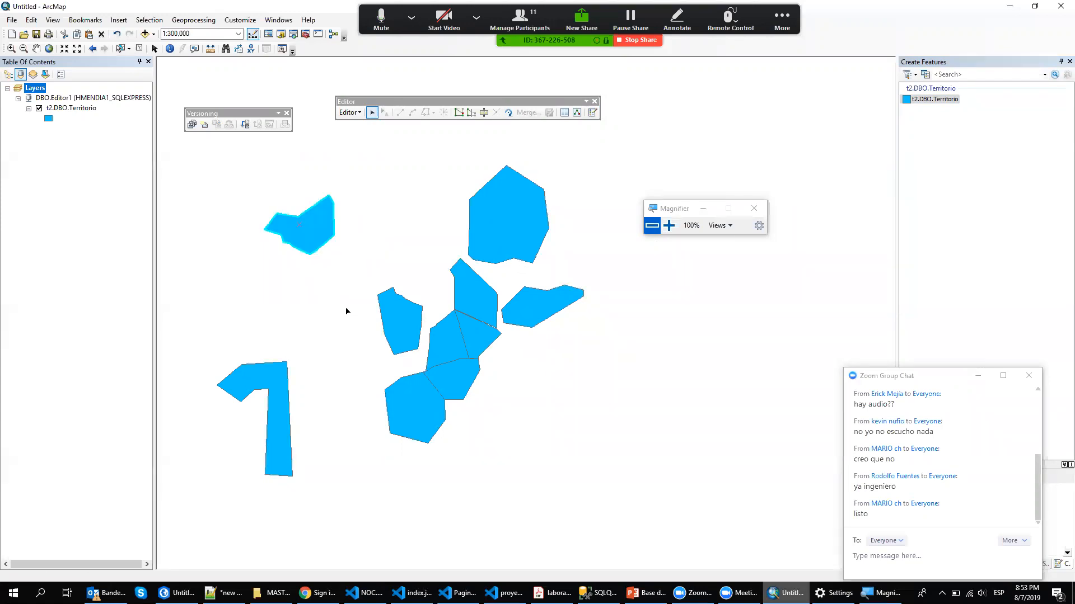
click(410, 421)
drag(413, 415, 343, 406)
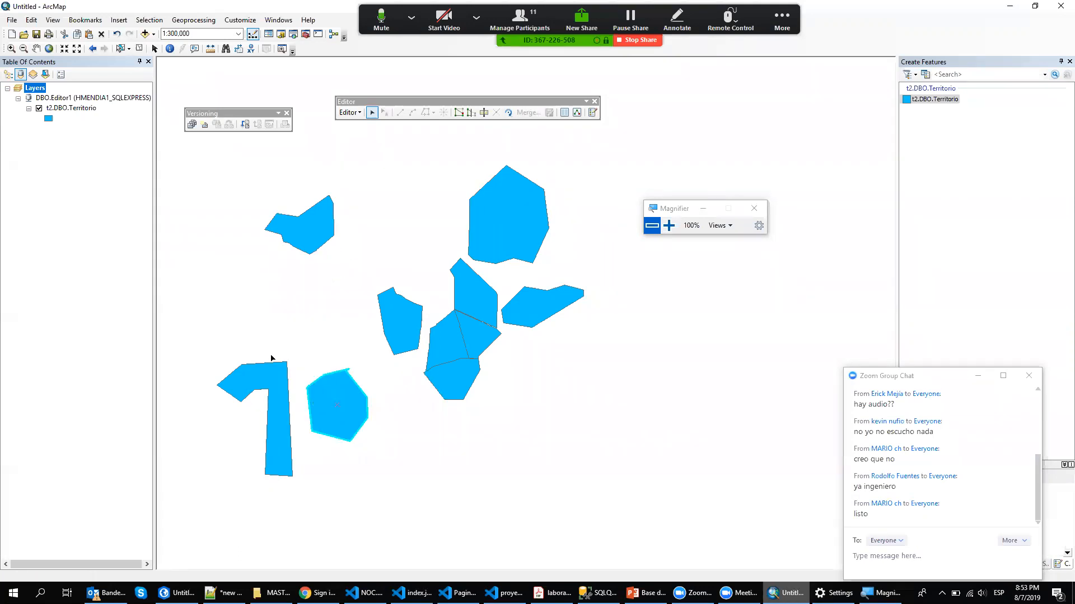
Save the Territorio edits in the Editor1 version and stop the edit session.
click(353, 113)
click(370, 149)
click(353, 113)
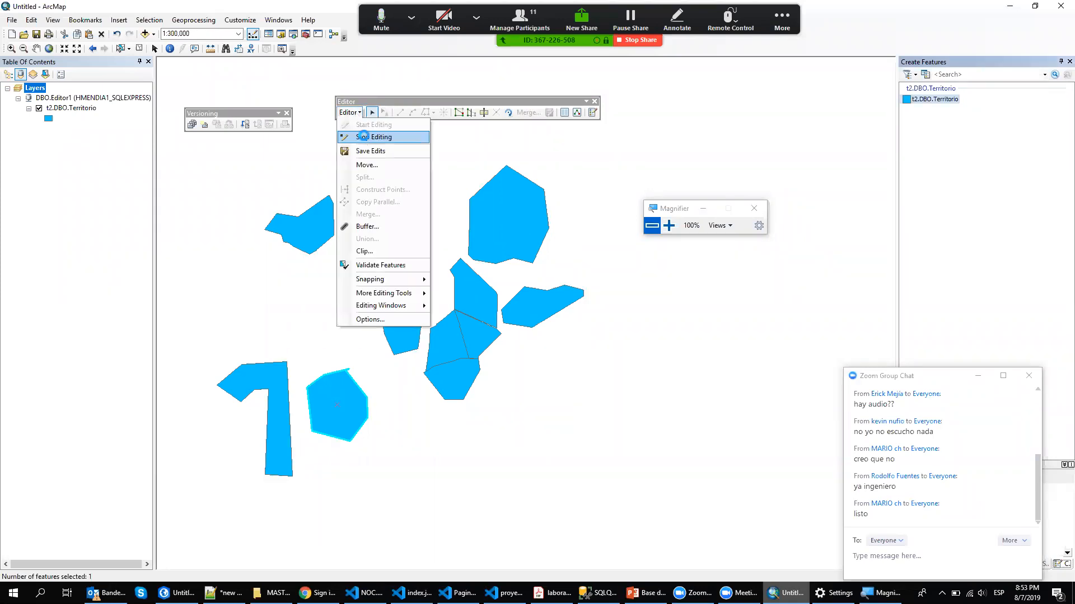
click(365, 138)
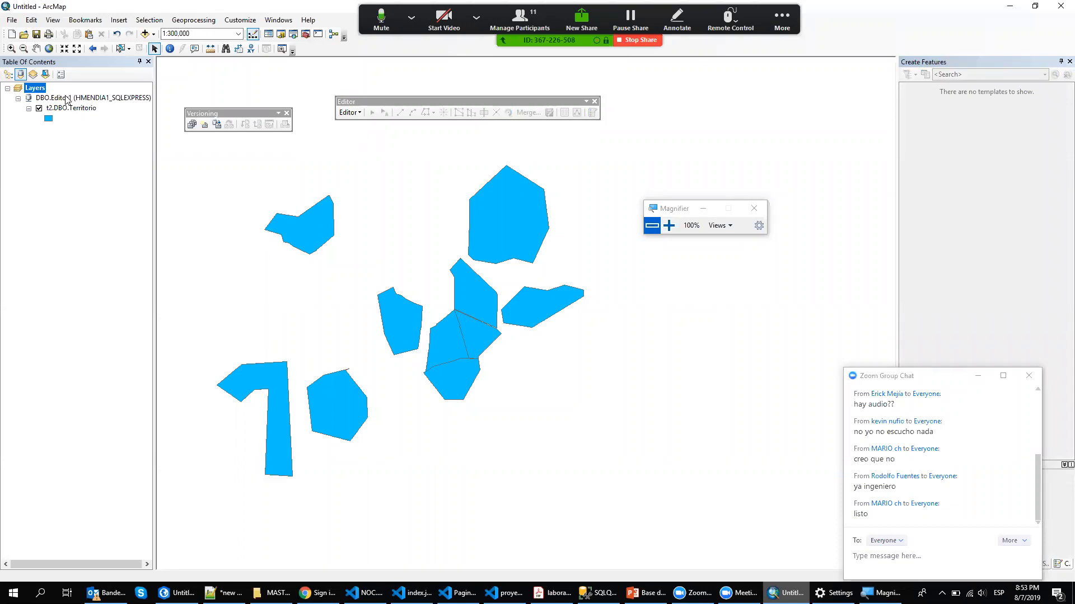
Change the geodatabase connection to the QAQC version and then to DEFAULT to view Territorio in each.
right_click(66, 100)
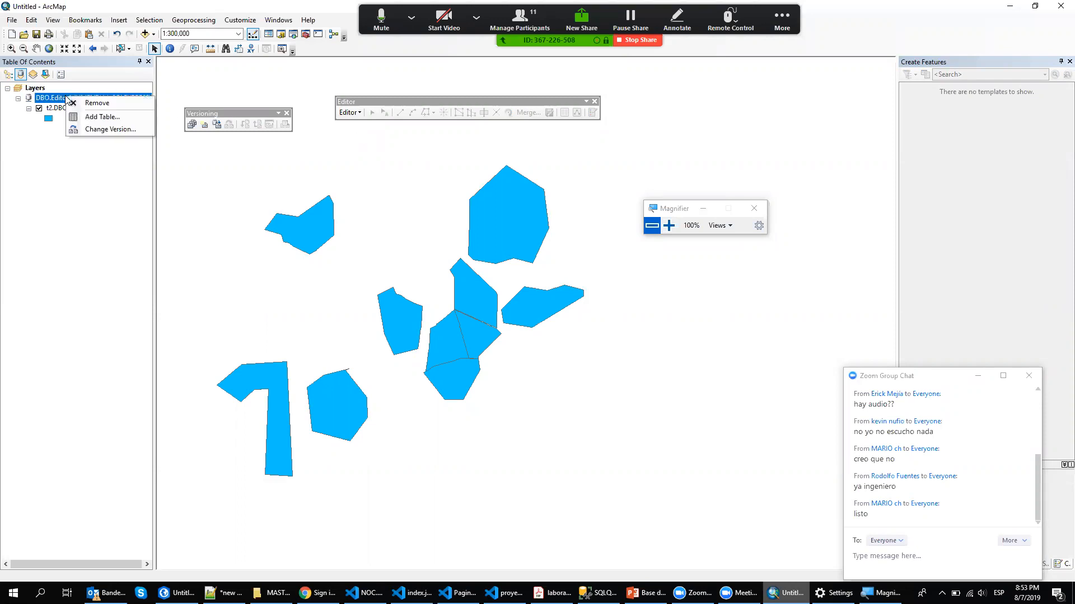
click(101, 130)
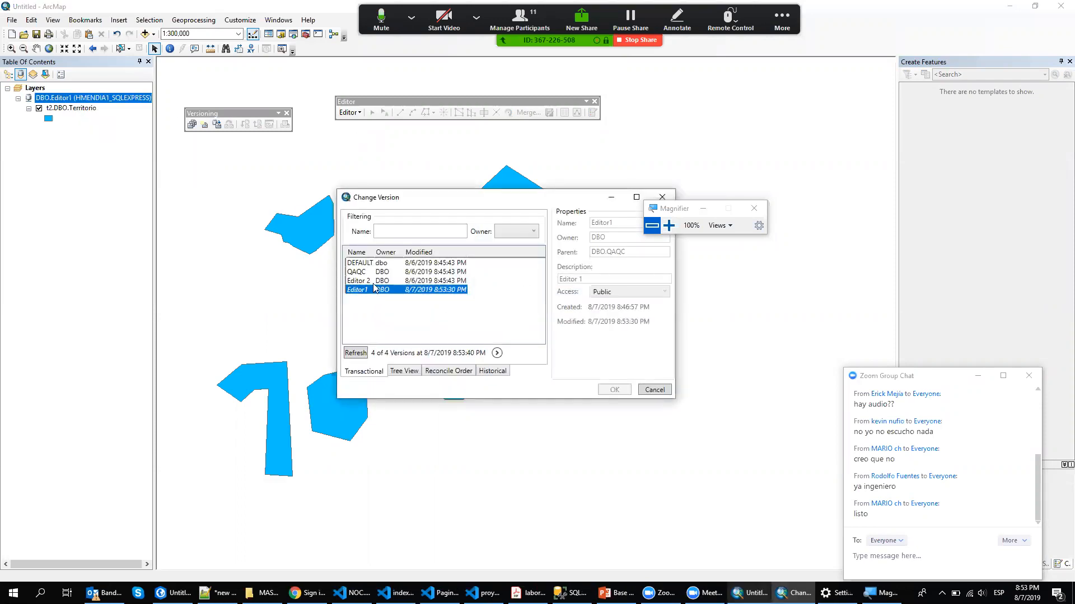
double_click(358, 273)
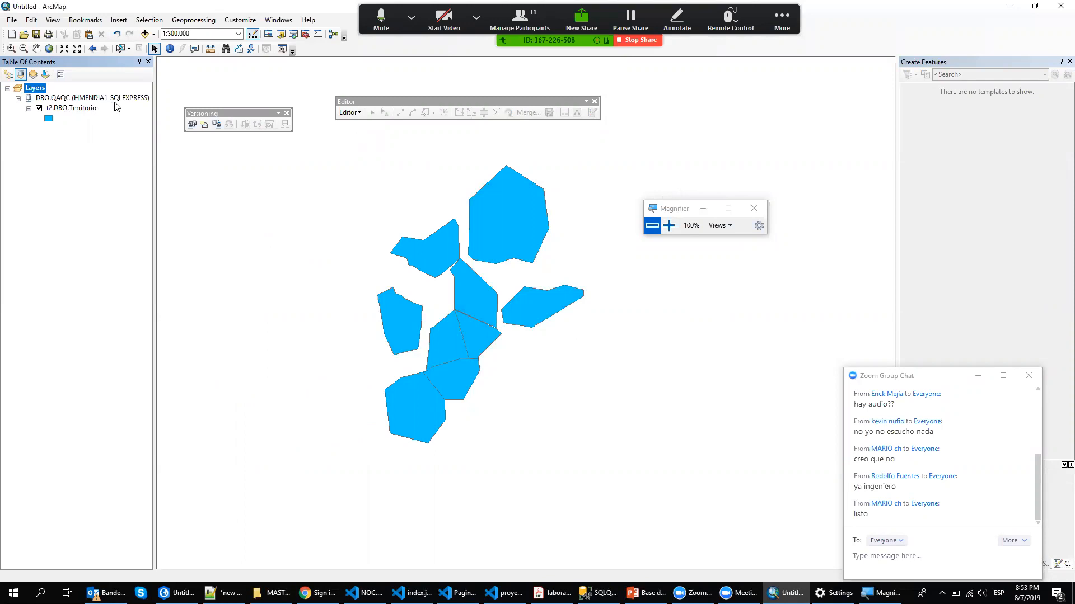
right_click(82, 99)
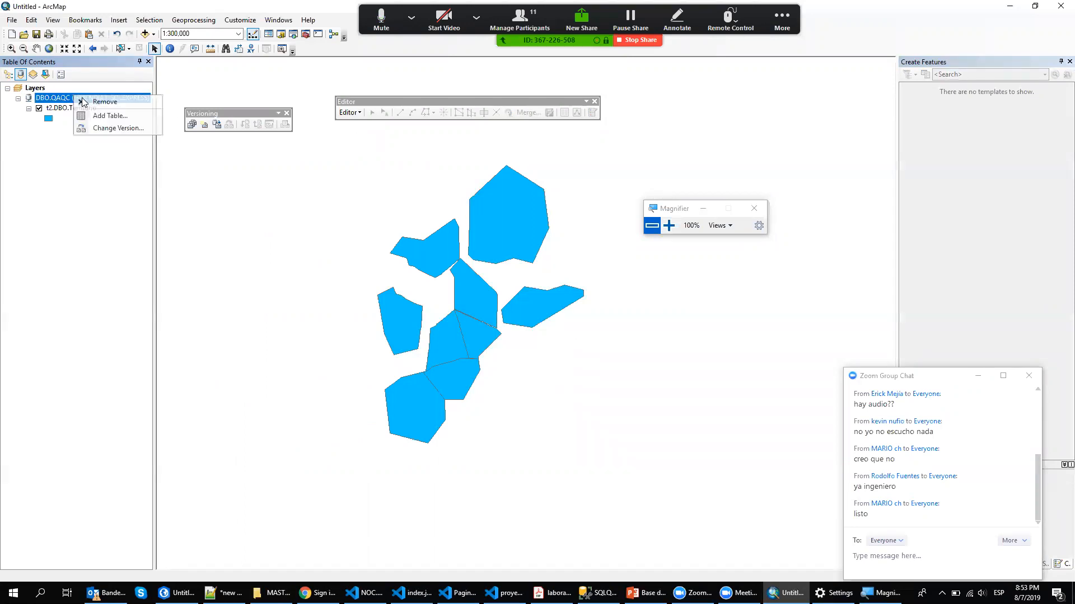
click(118, 128)
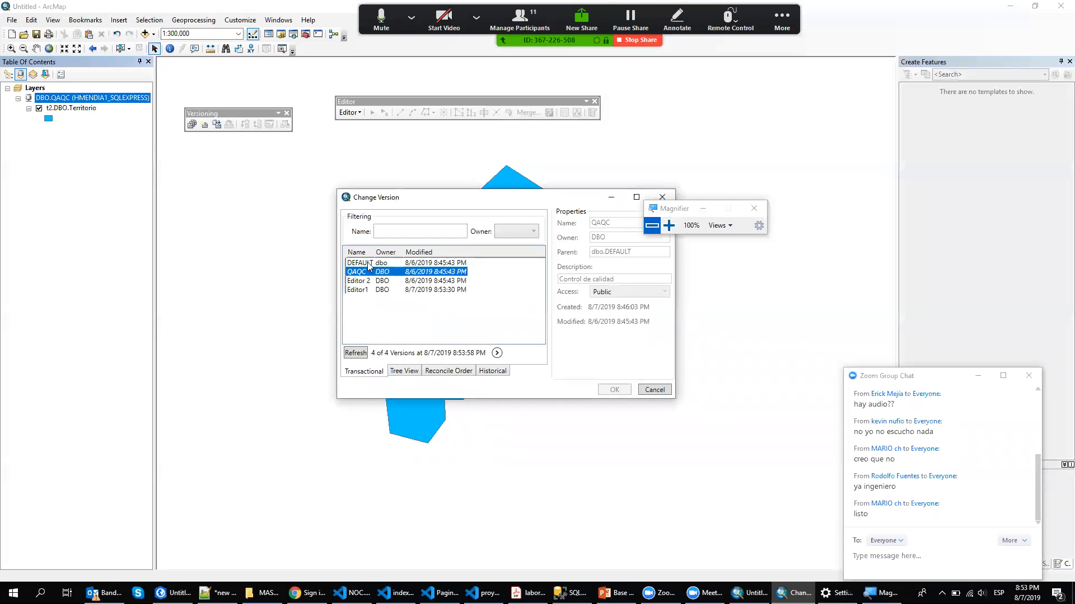
double_click(369, 263)
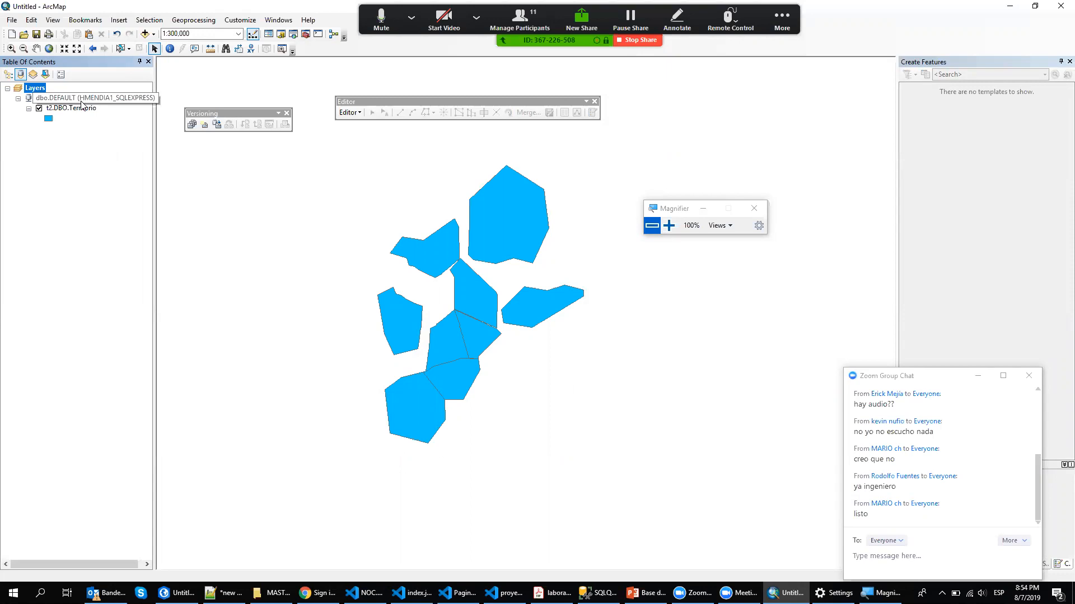
Change the geodatabase connection to the Editor 2 version and start an edit session.
right_click(81, 102)
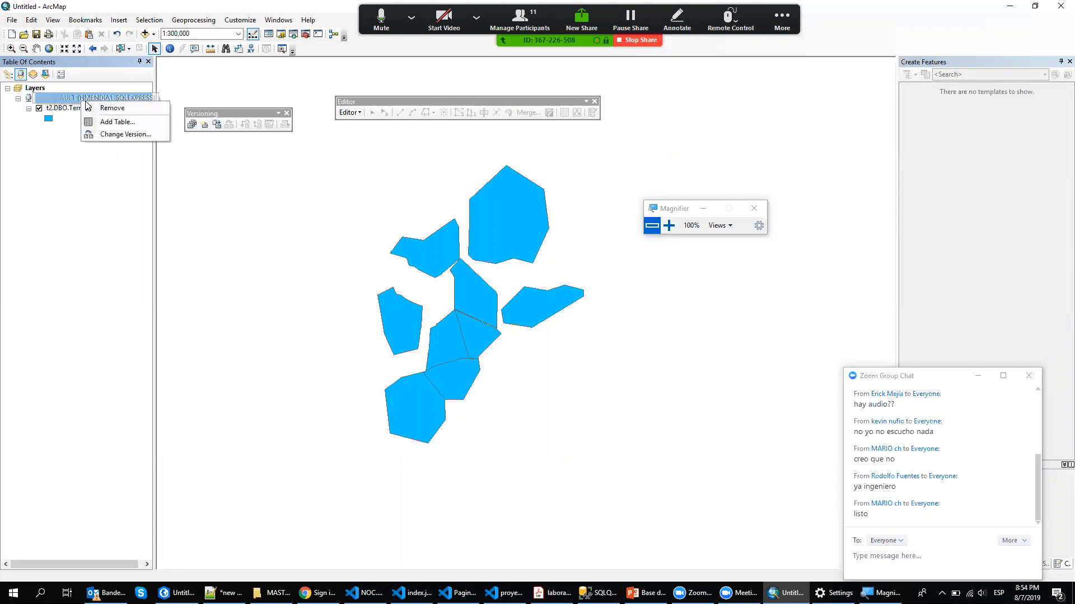
click(118, 132)
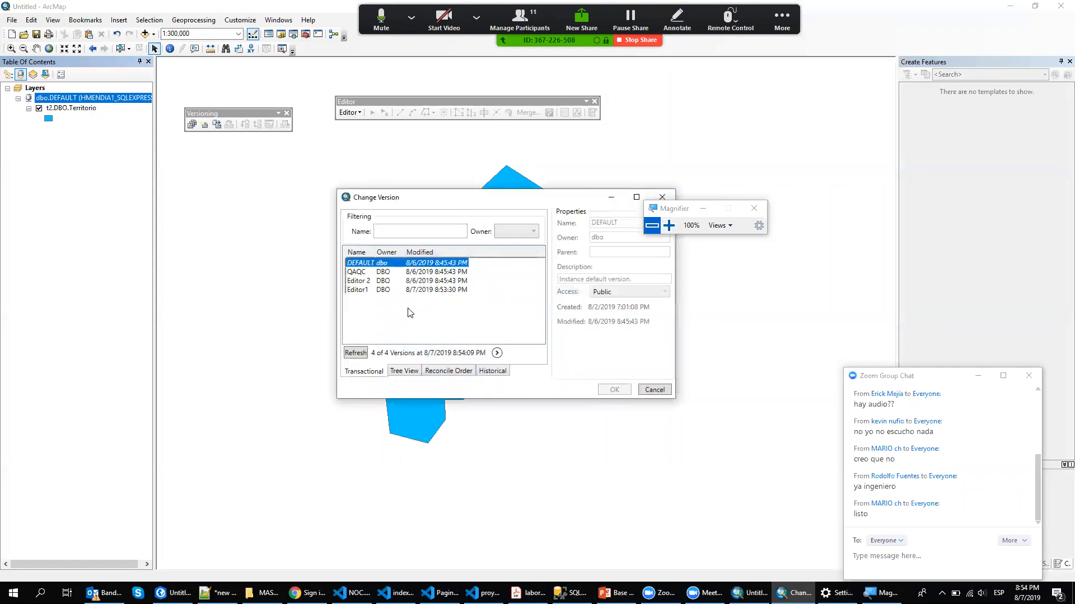
double_click(359, 281)
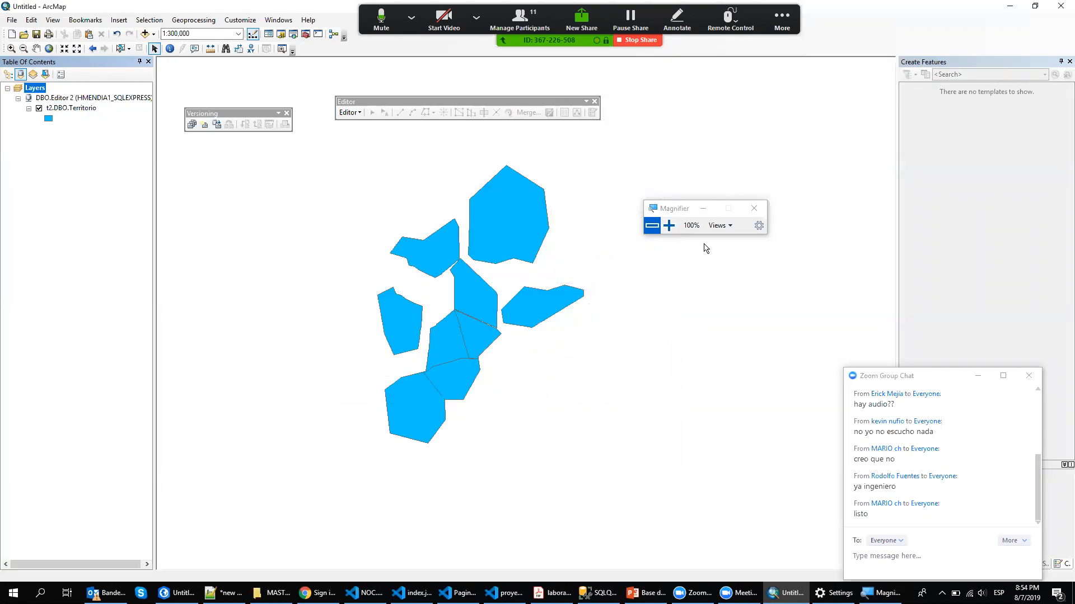
click(346, 112)
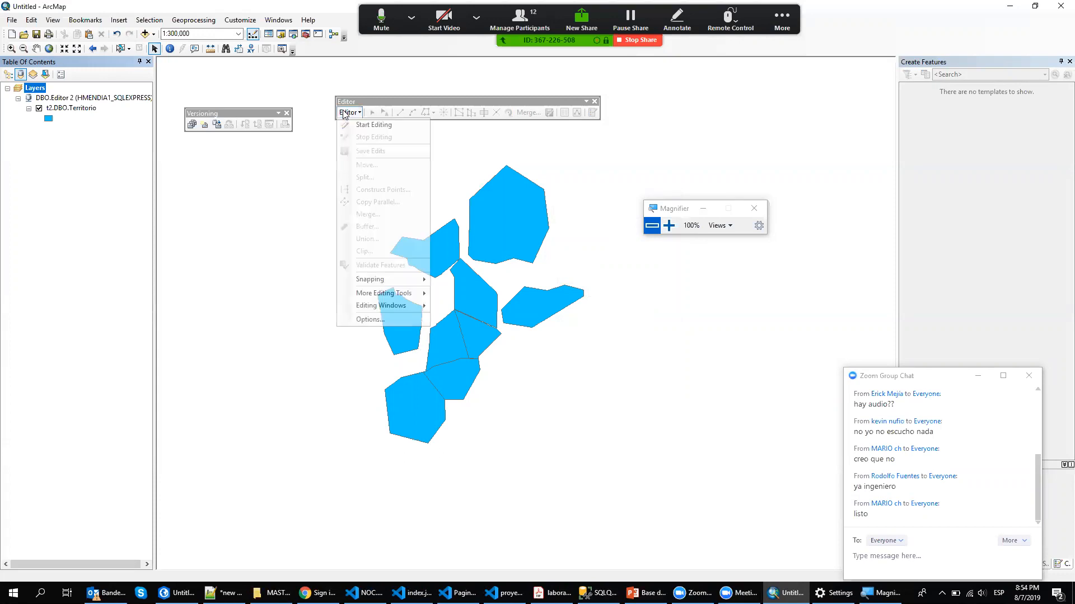
click(365, 124)
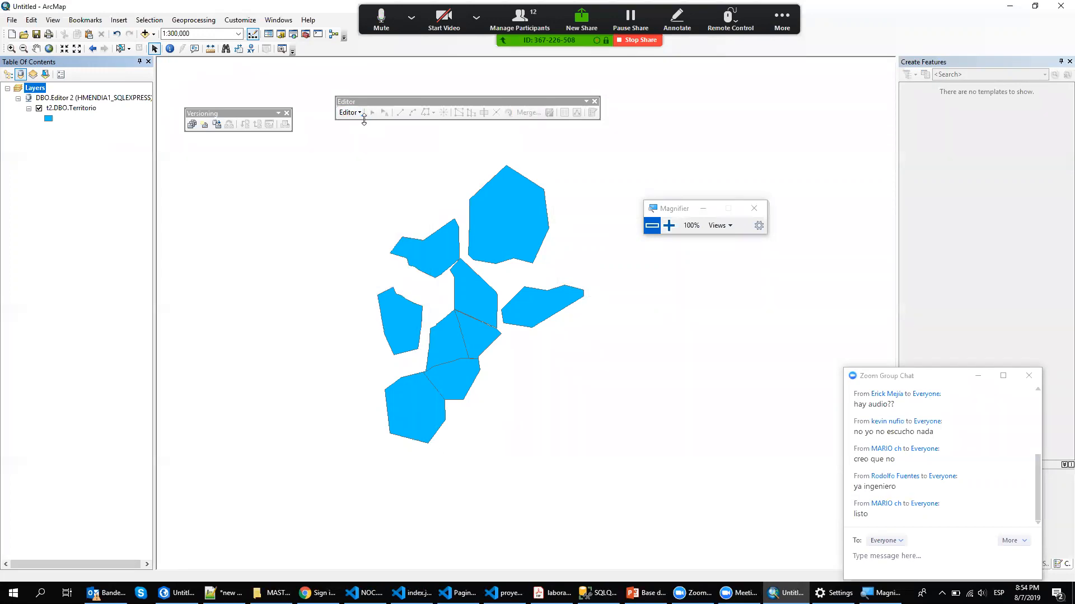
Draw a new Territorio polygon shaped like the numeral 2 in the empty area east of the existing polygons.
click(927, 103)
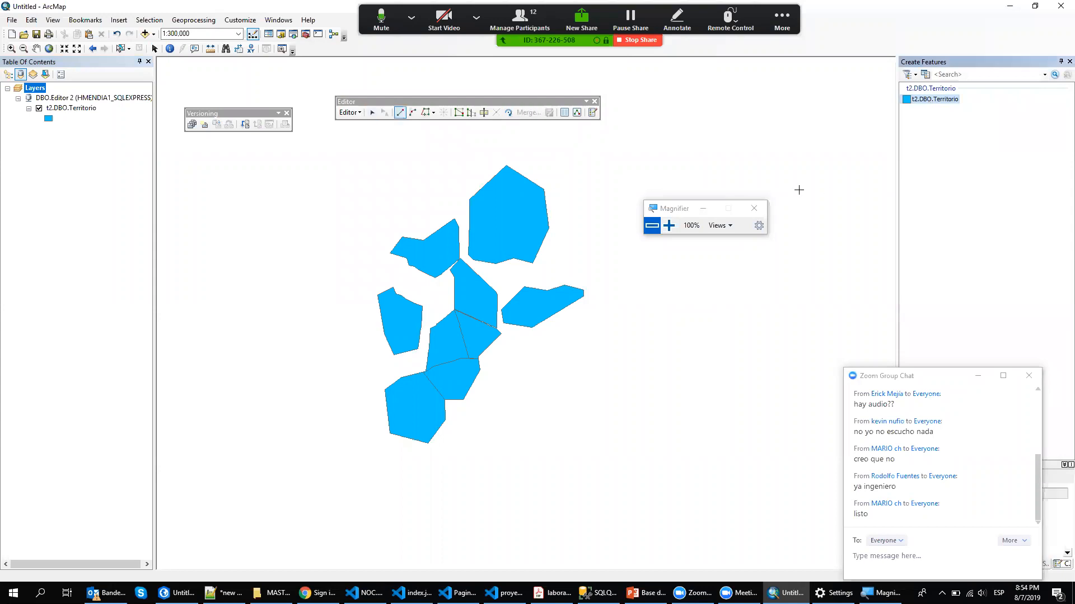
click(749, 278)
click(758, 262)
click(778, 254)
click(793, 258)
click(797, 275)
click(797, 290)
click(789, 310)
click(775, 325)
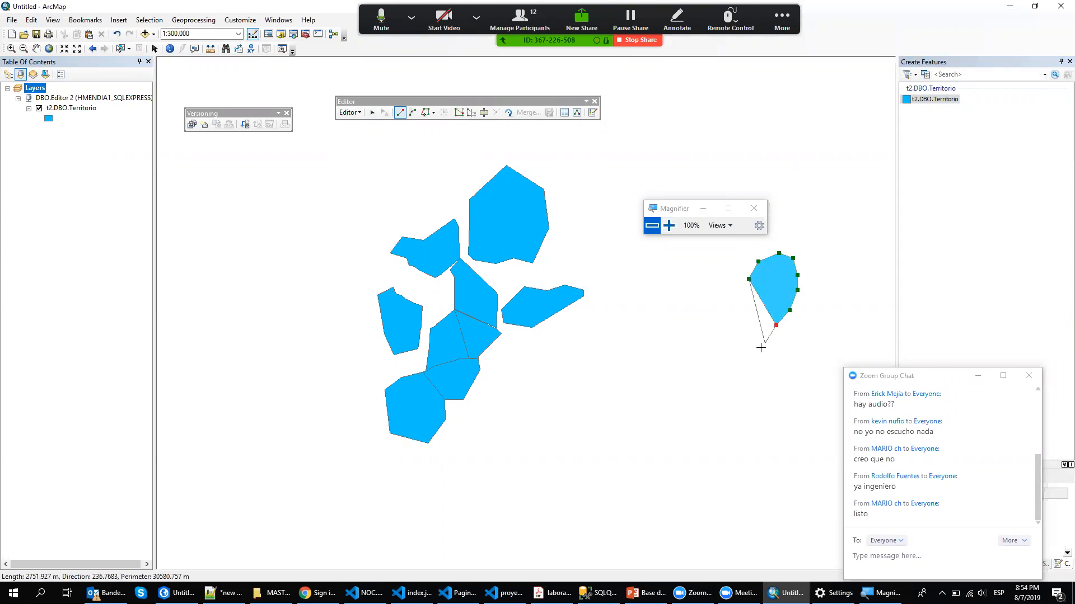
click(751, 356)
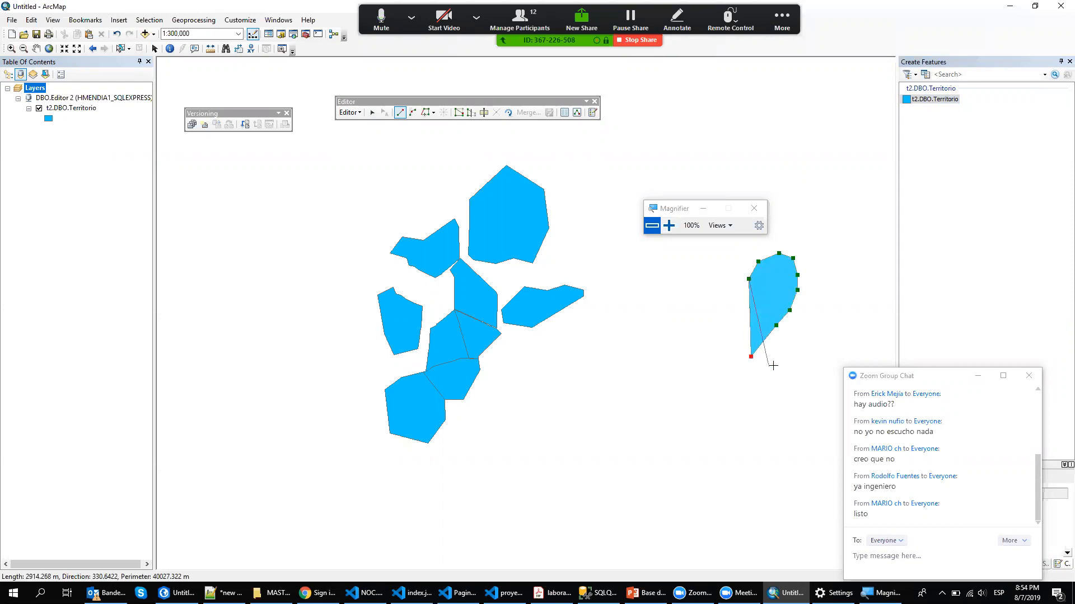
click(809, 353)
click(805, 371)
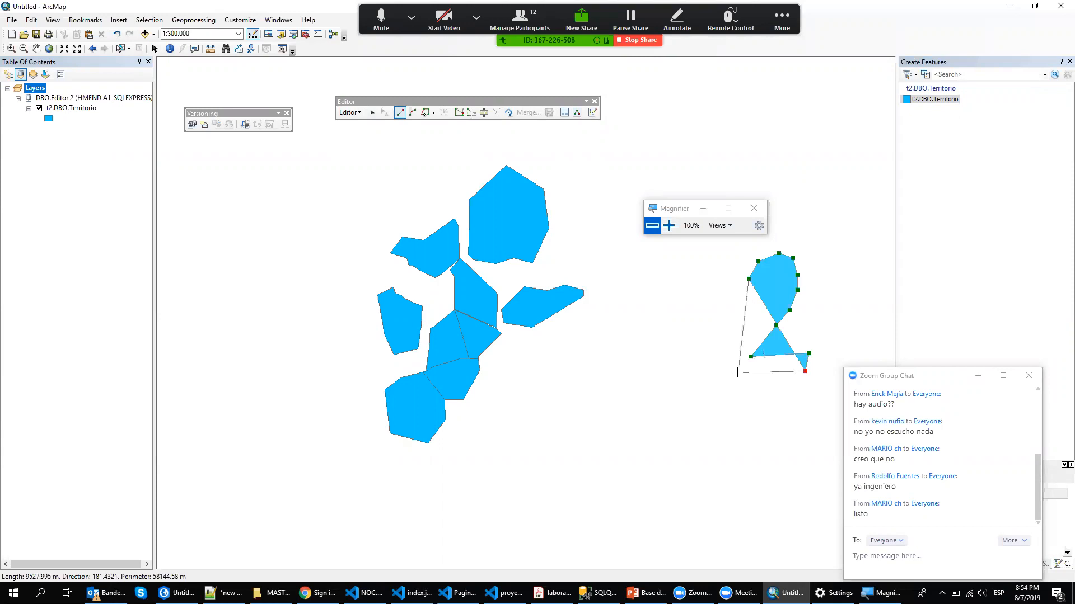
click(738, 373)
click(733, 348)
click(753, 317)
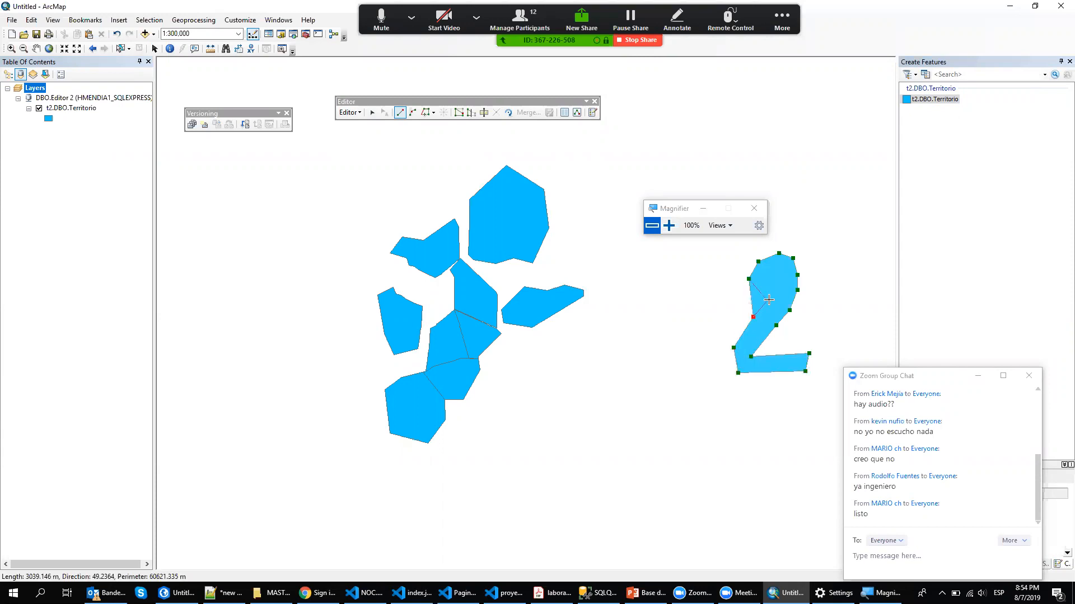
click(774, 295)
click(784, 278)
click(765, 277)
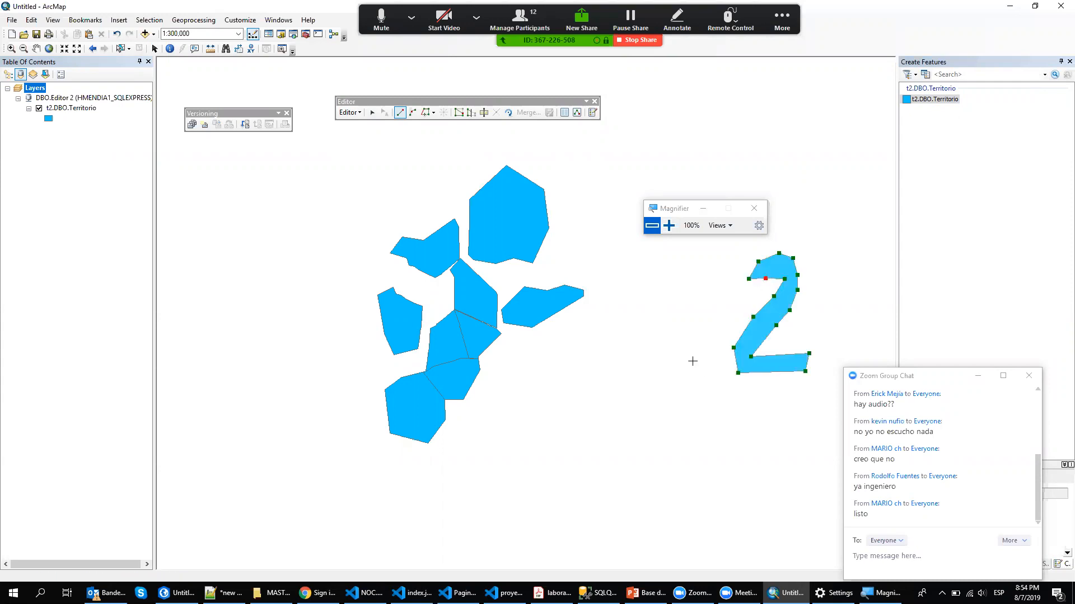
key(F2)
Move the elongated eastern polygon northeast and the isolated western polygon to the east side, below the elongated one.
click(372, 113)
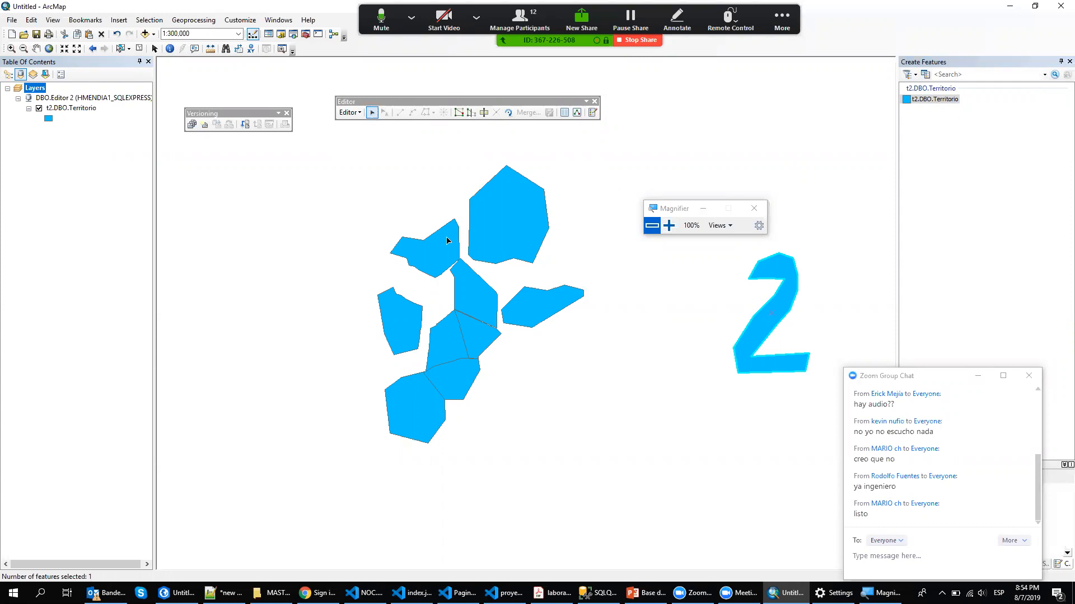
click(546, 319)
drag(528, 307, 603, 274)
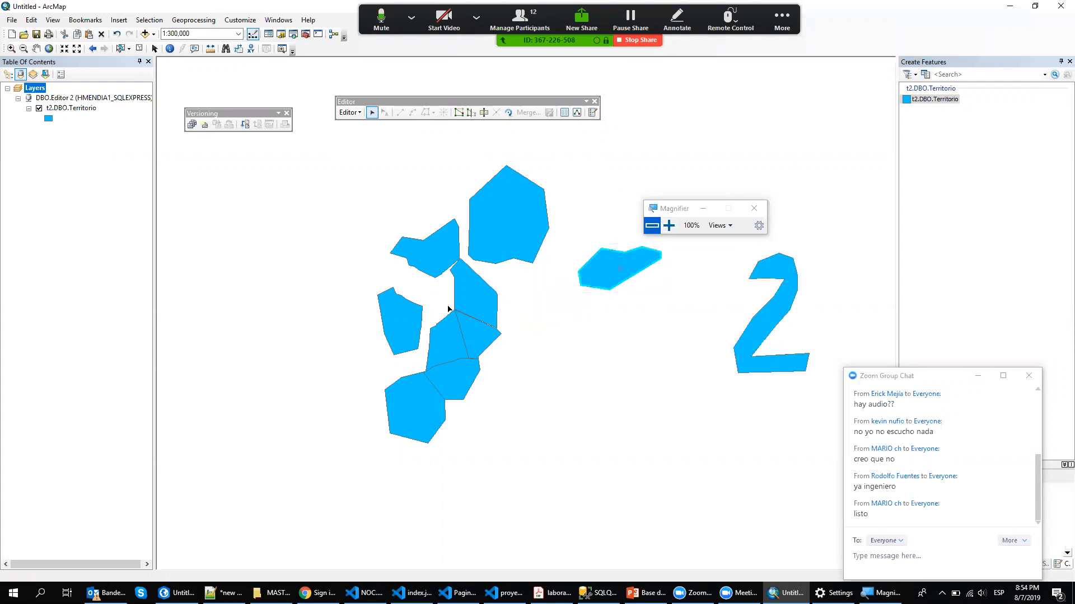
click(399, 330)
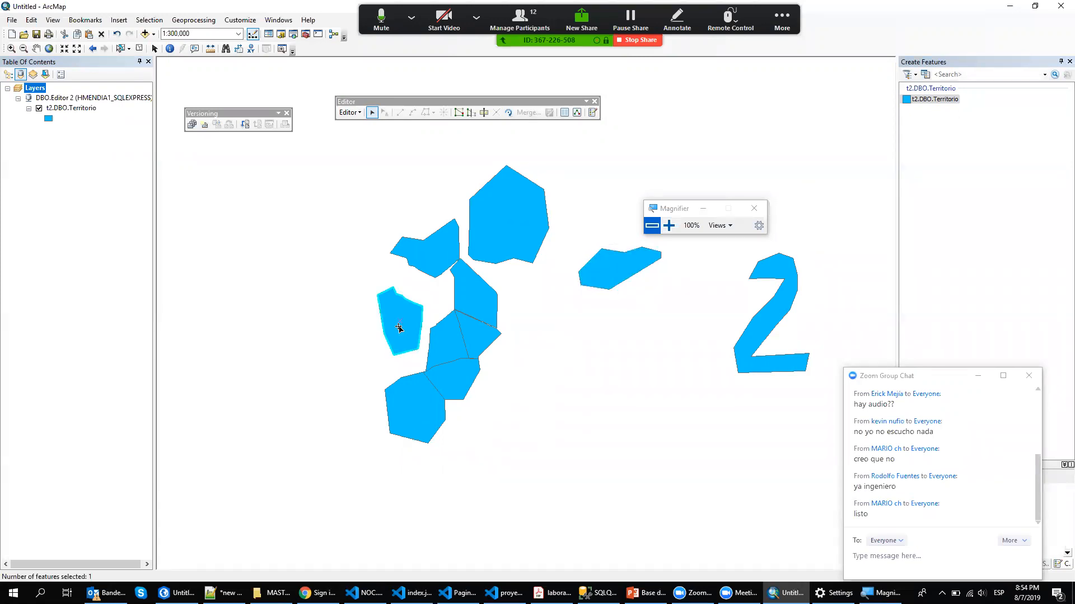
drag(391, 312, 647, 343)
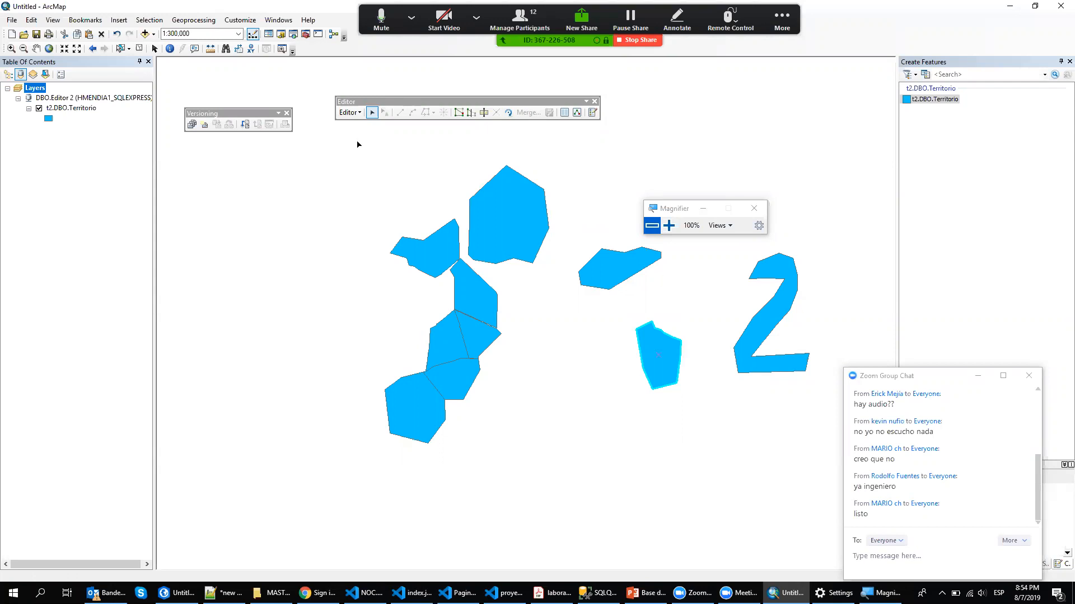
Save the Territorio edits in the Editor 2 version and stop the edit session.
click(350, 112)
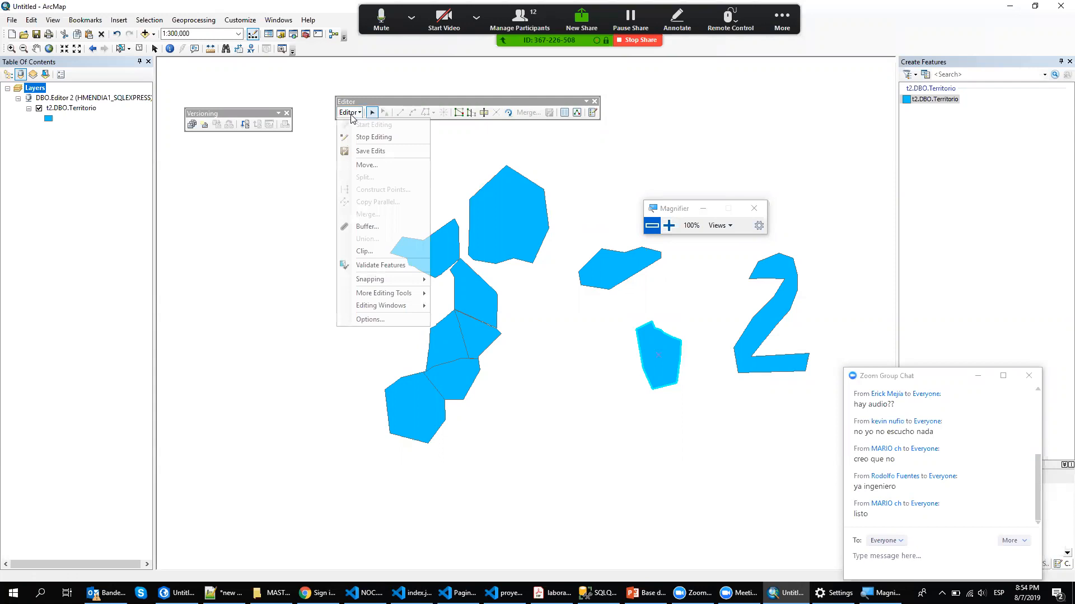
click(367, 152)
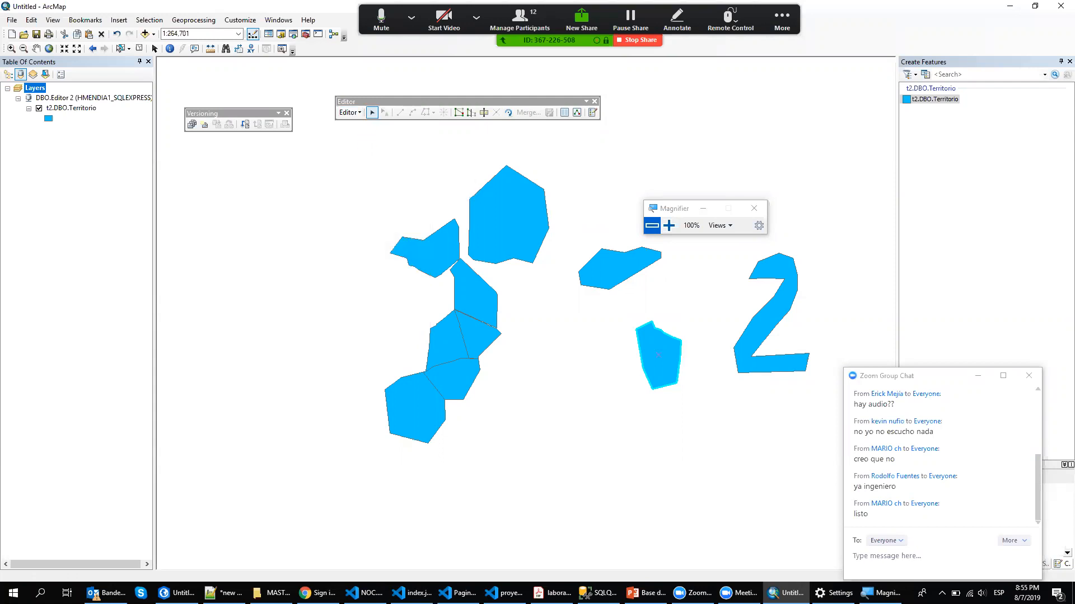
click(348, 112)
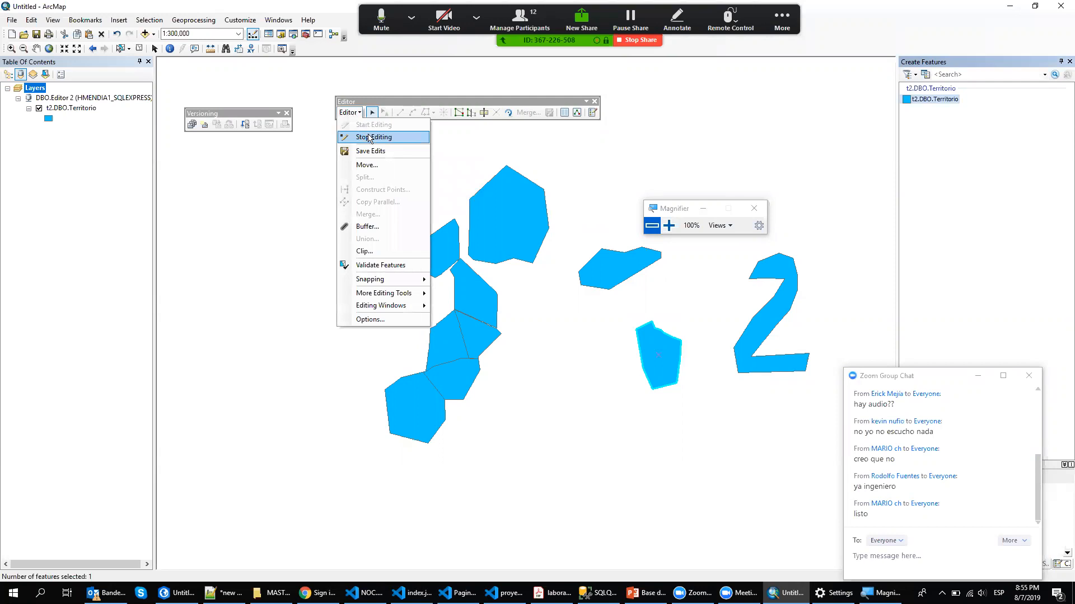
click(369, 137)
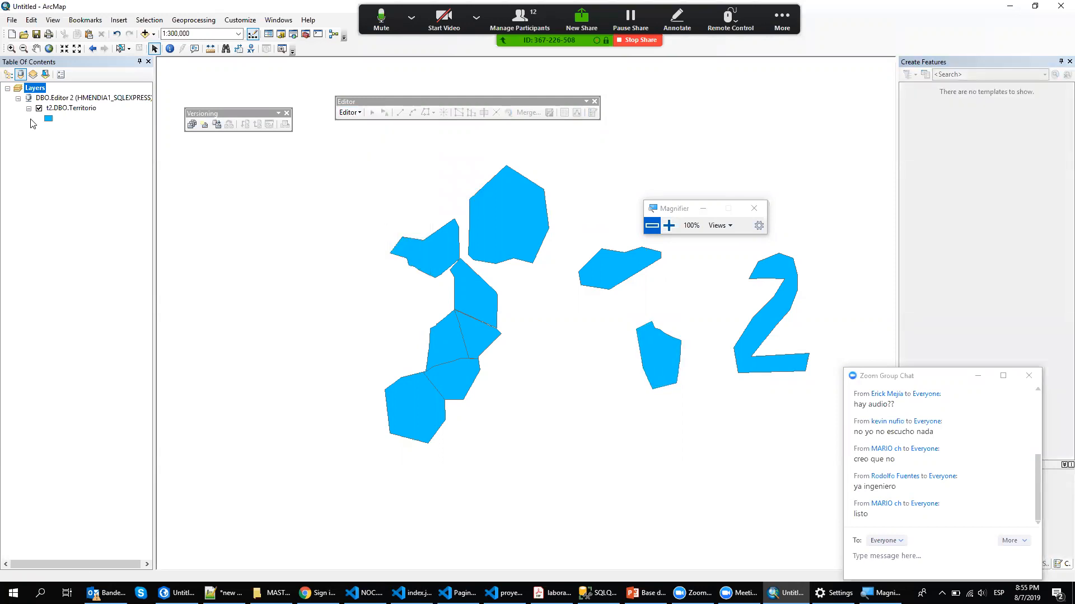
Change the Territorio layer's geodatabase connection back to the Editor1 version.
right_click(81, 103)
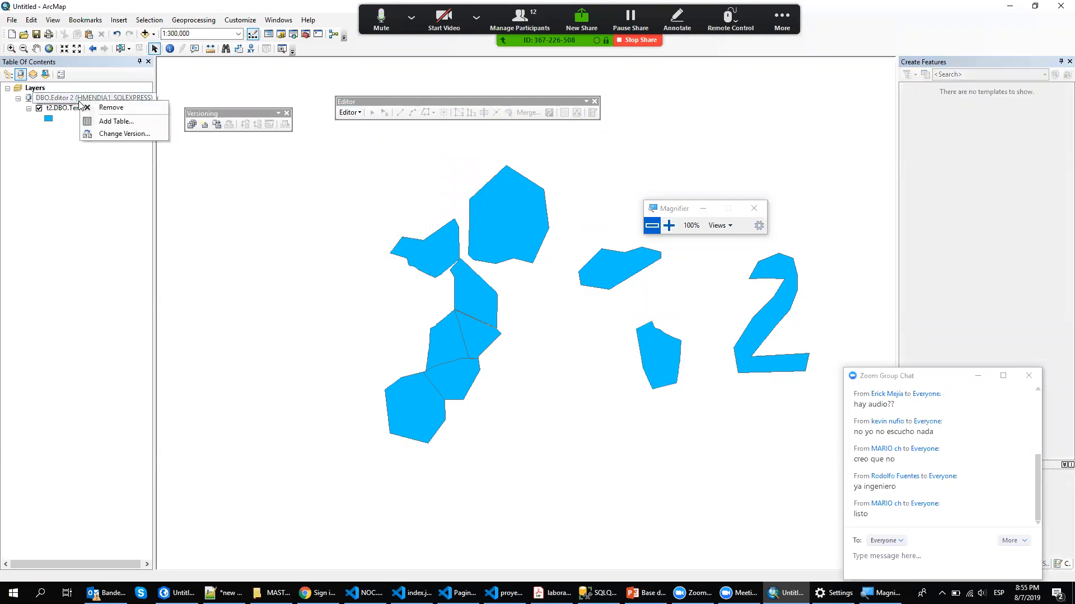
click(108, 135)
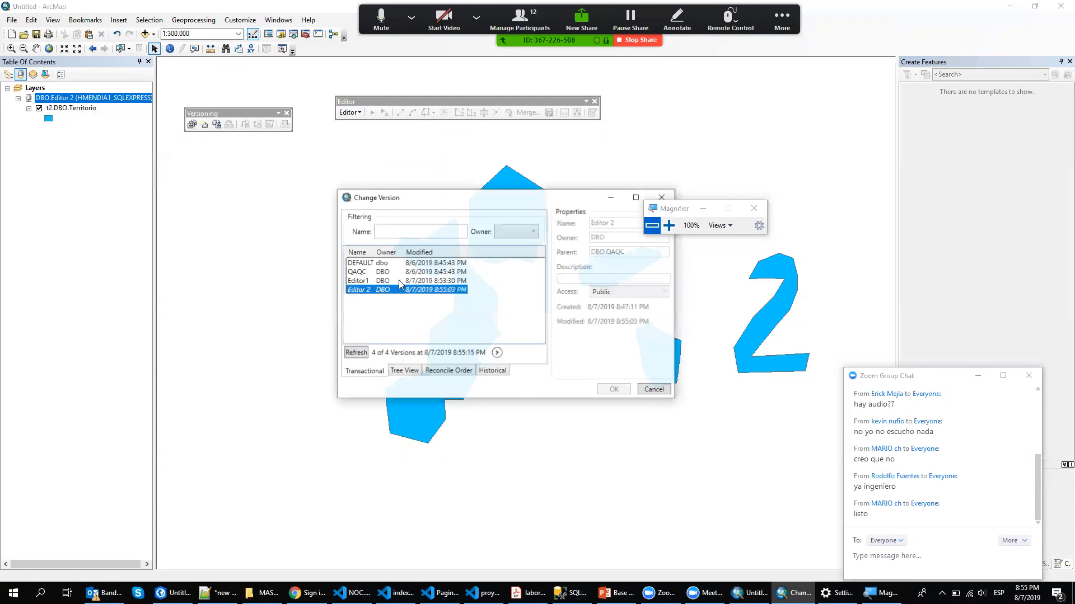
click(396, 280)
double_click(397, 281)
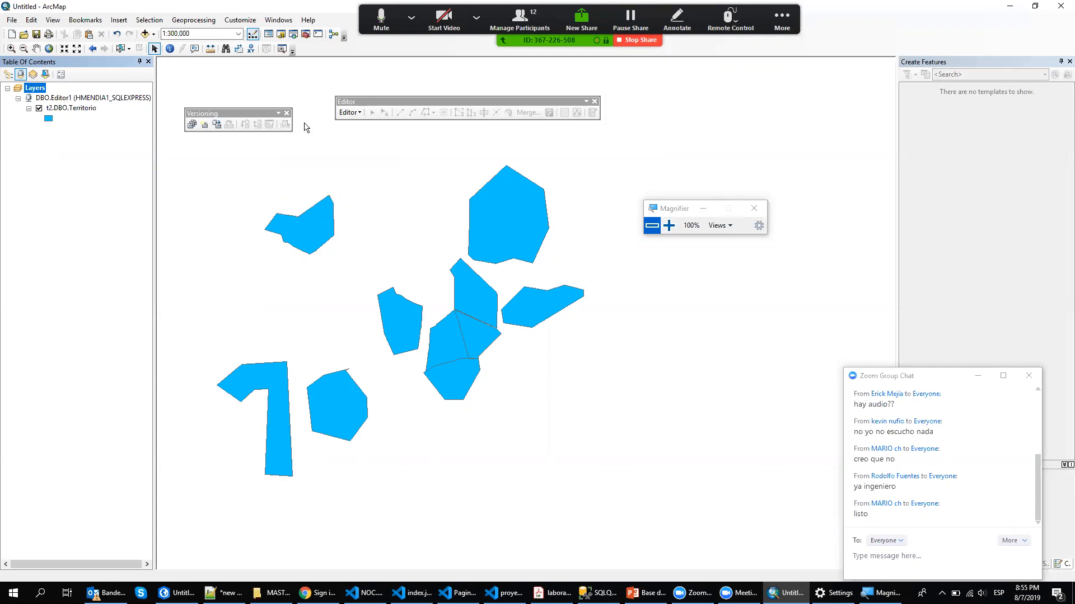
Switch to the PowerPoint version diagram, duplicate the Editor 1 circle so the two sit side by side below Default, and relabel the copy Editor 2.
key(alt+Tab)
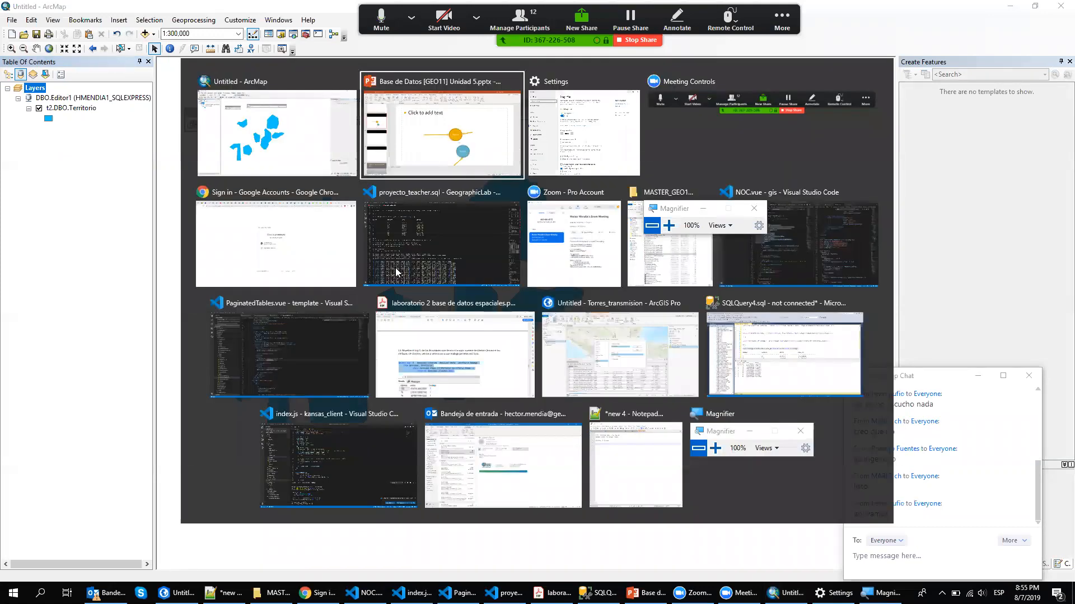
click(696, 399)
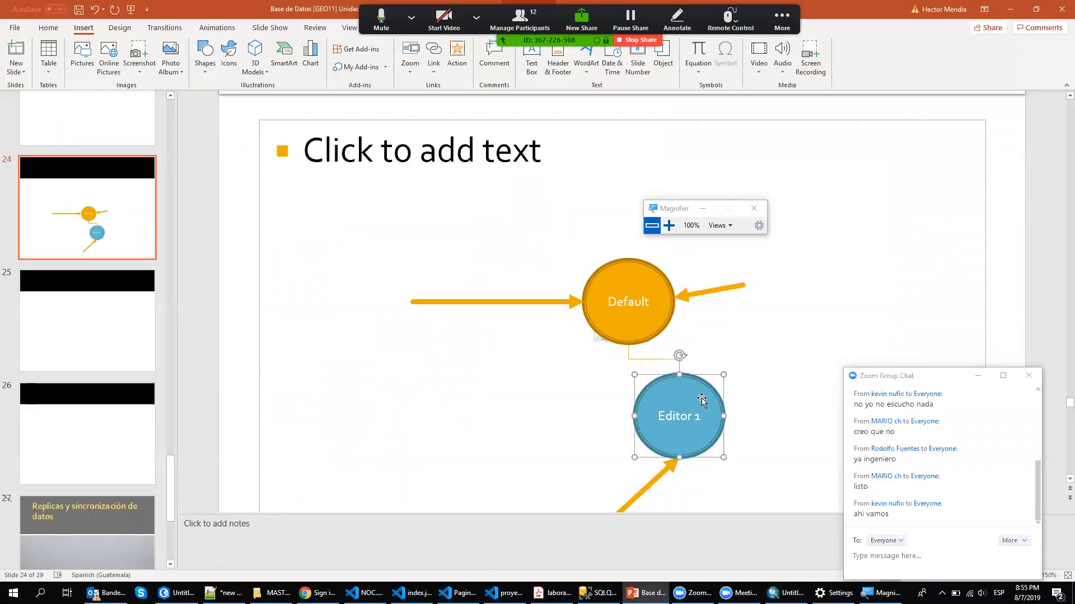
mouse_move(699, 401)
mouse_down()
mouse_move(578, 399)
mouse_move(595, 412)
mouse_move(711, 402)
mouse_up()
click(614, 402)
click(594, 399)
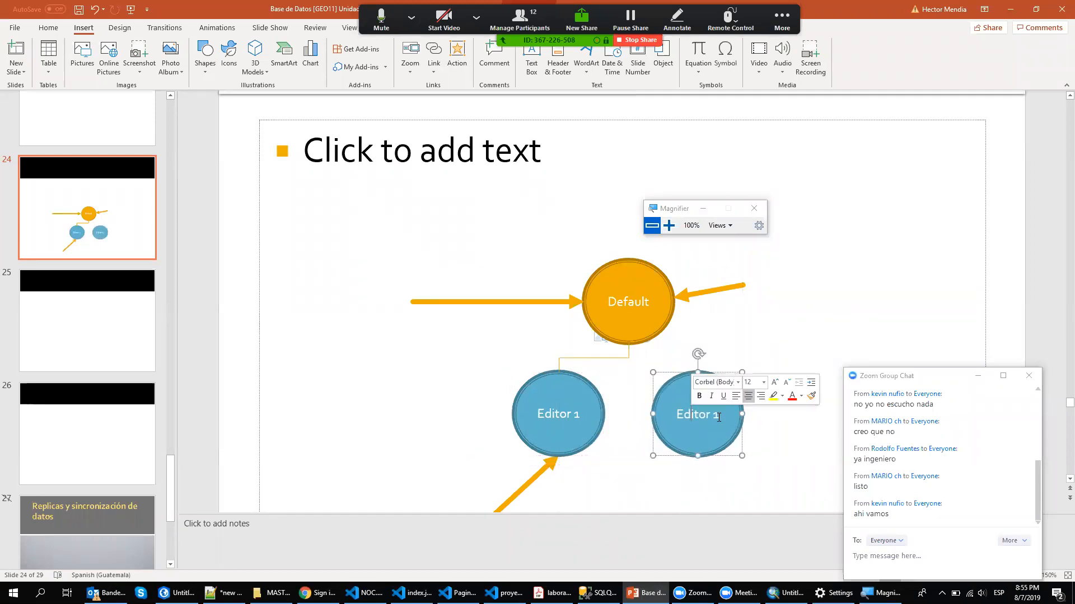
click(713, 414)
key(Delete)
text(2)
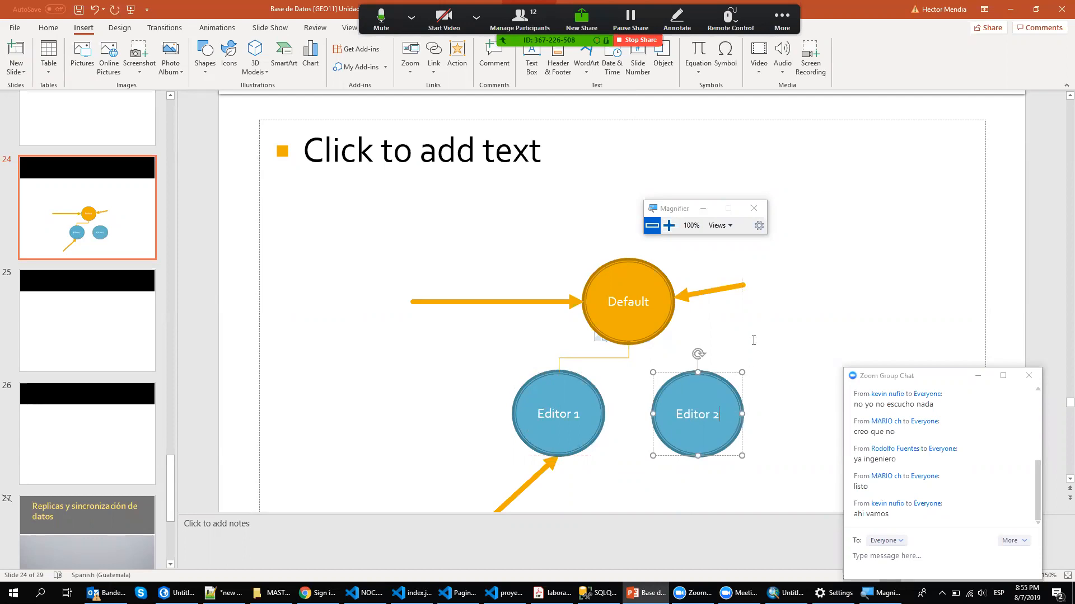
Move the short arrow from Default to Editor 2 and draw an elbow connector between the Default and Editor 2 circles.
drag(710, 294, 775, 410)
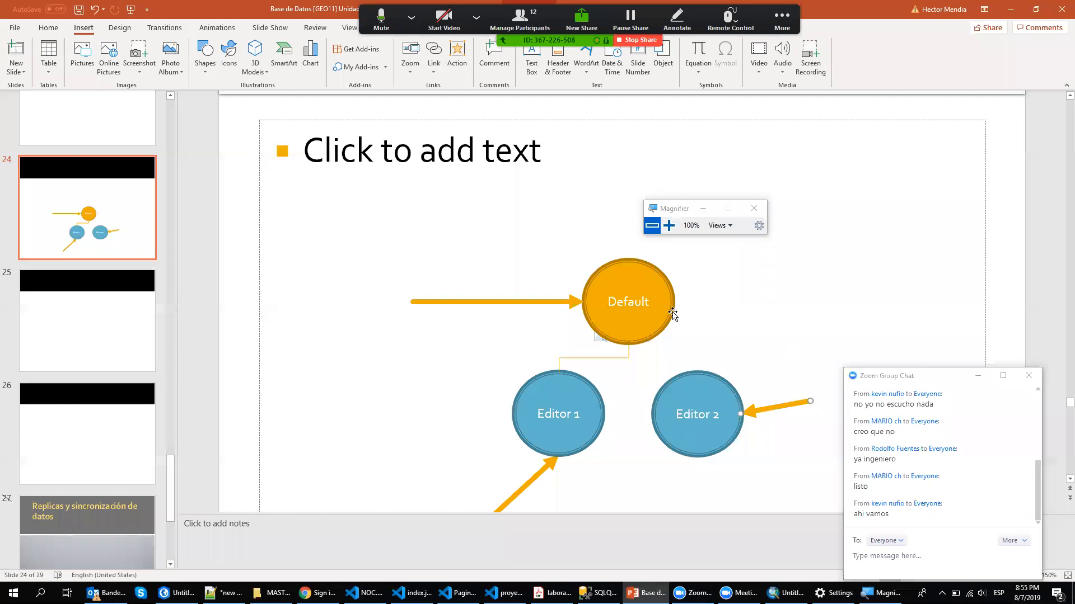
click(621, 358)
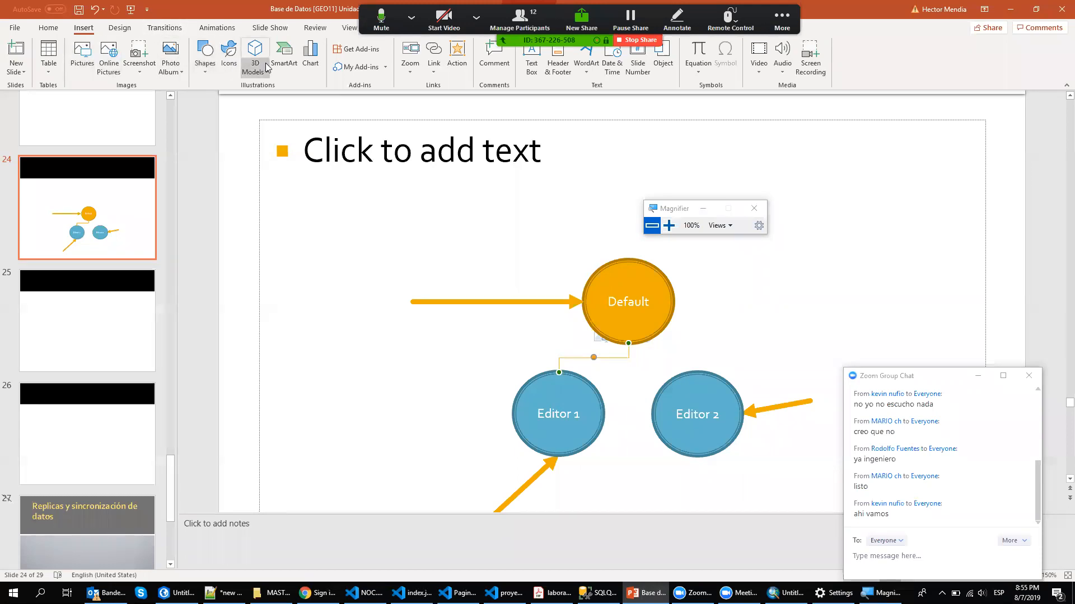
click(206, 56)
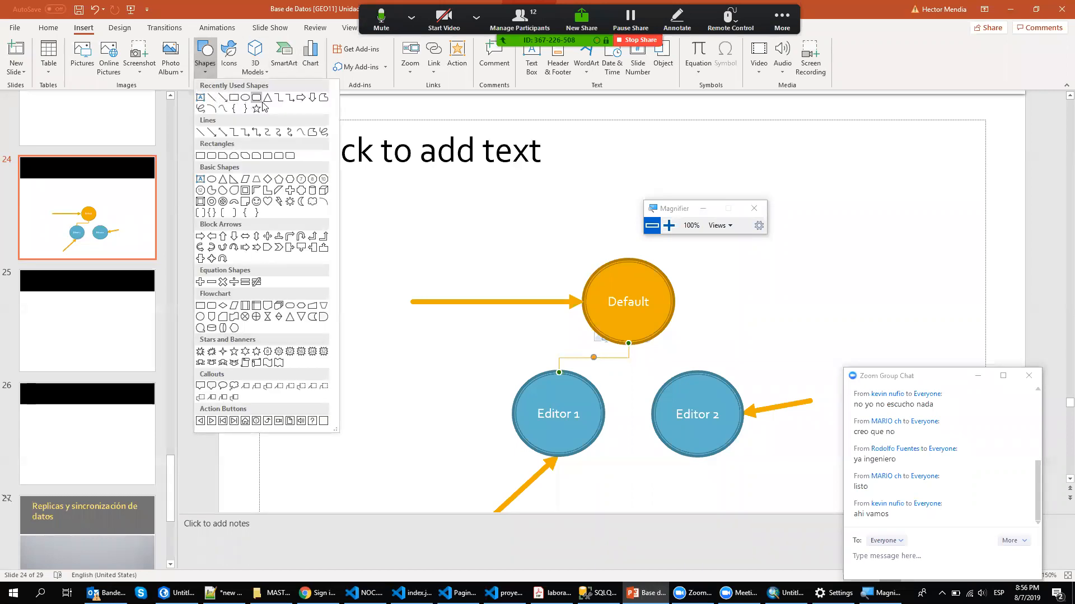
click(280, 99)
drag(695, 371, 673, 302)
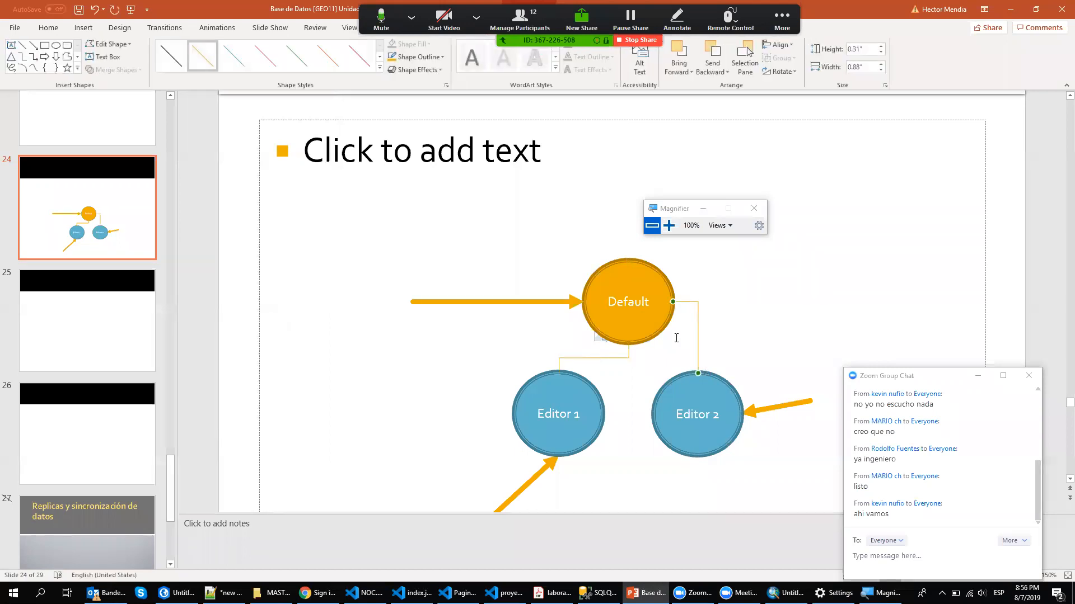
Set the outline weight of both elbow connectors from Default to the editor circles to 3 pt.
click(427, 58)
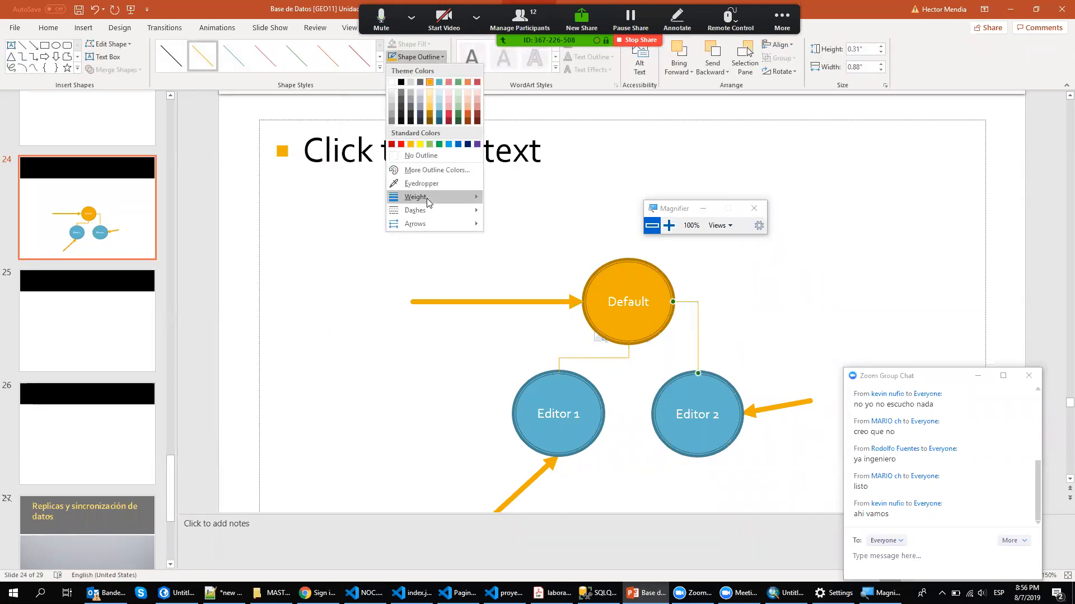
mouse_move(427, 198)
click(526, 272)
click(604, 358)
click(414, 55)
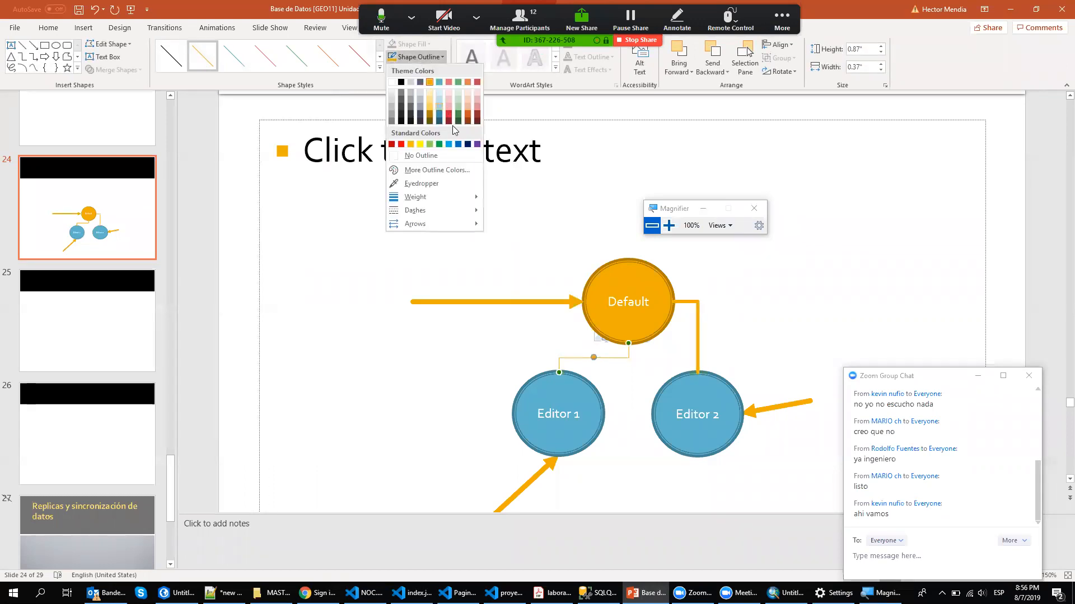
mouse_move(431, 197)
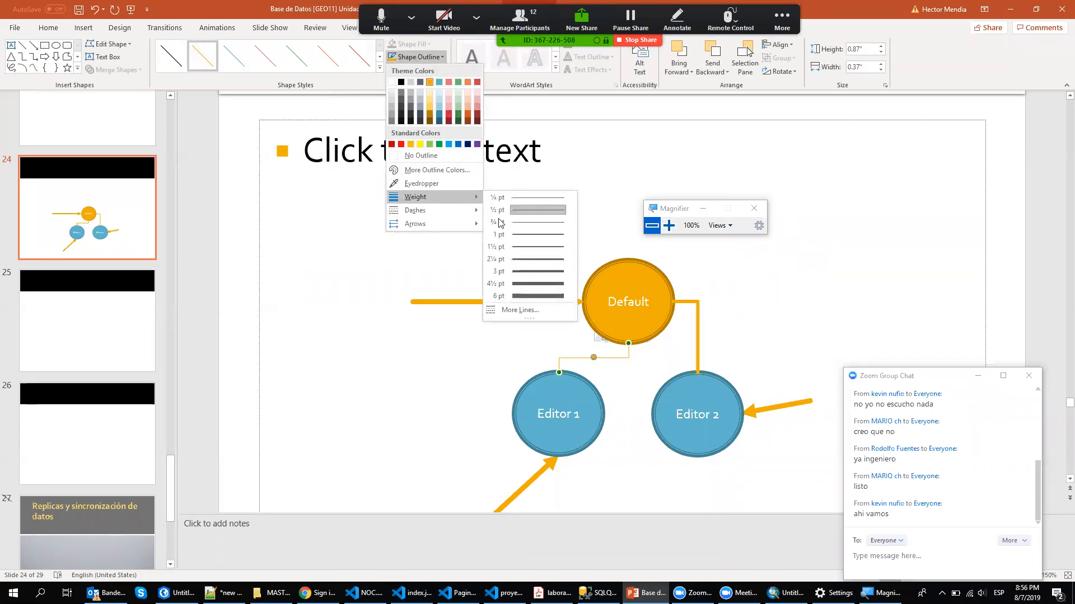
click(530, 271)
click(452, 368)
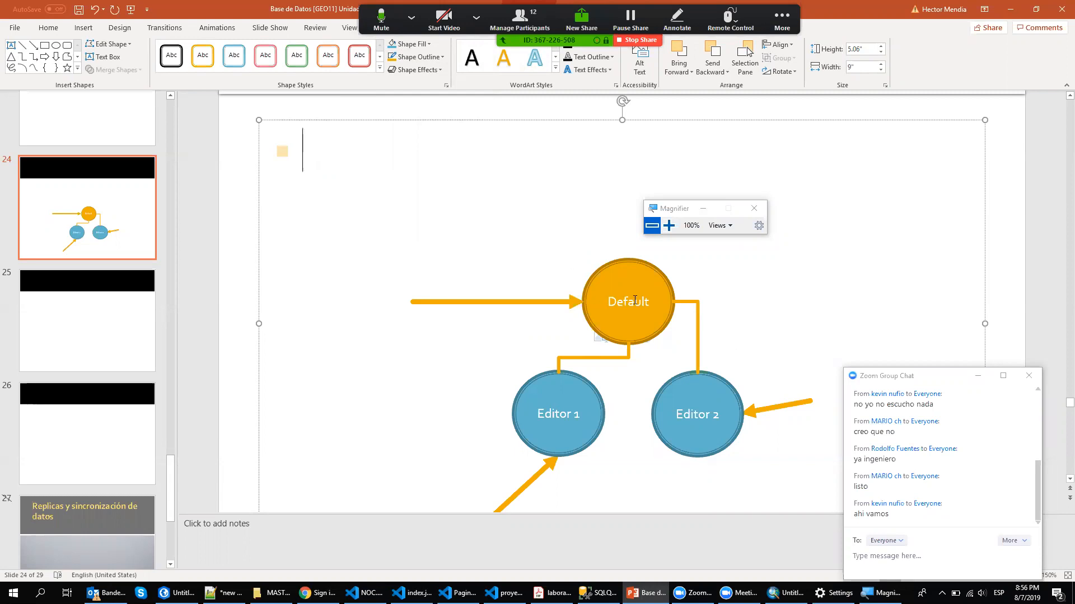
key(alt+Tab)
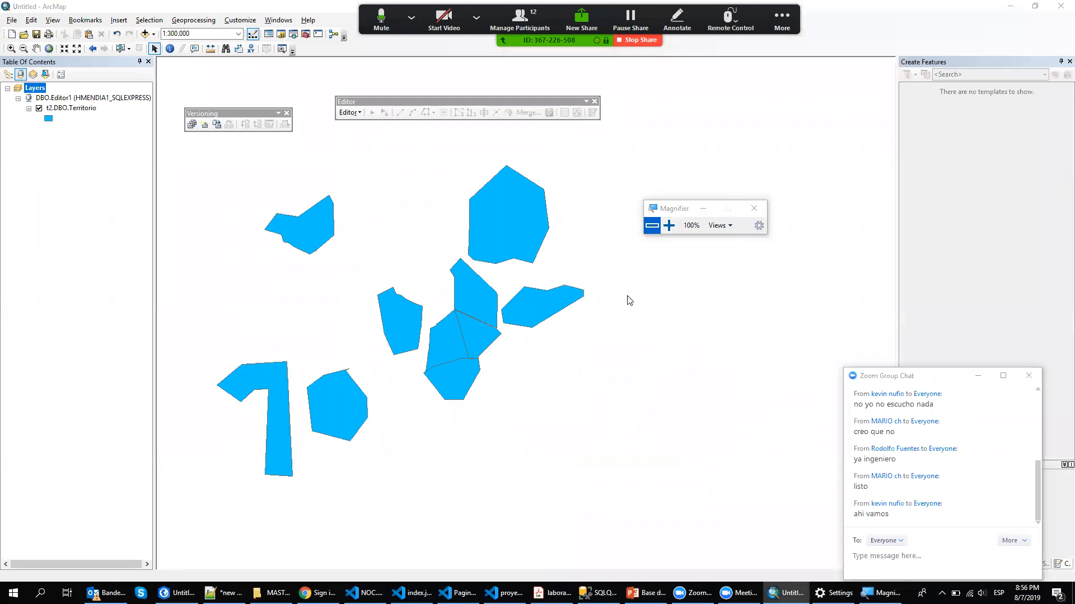
key(alt+Tab)
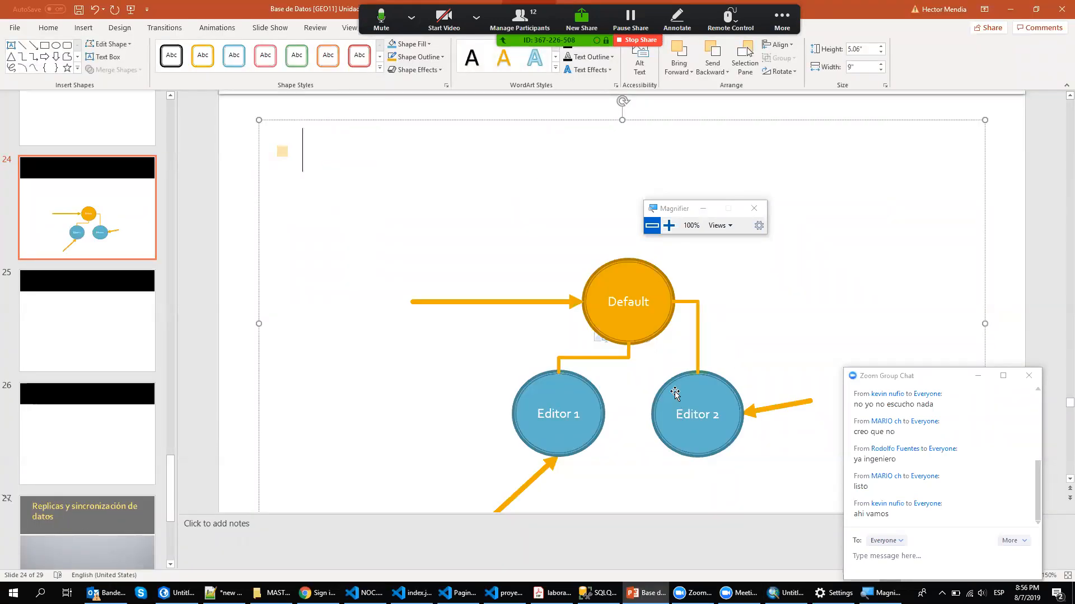
Shorten the horizontal arrow pointing at Default, duplicate it, and attach the slanted copy to the right side of the Default circle.
click(515, 302)
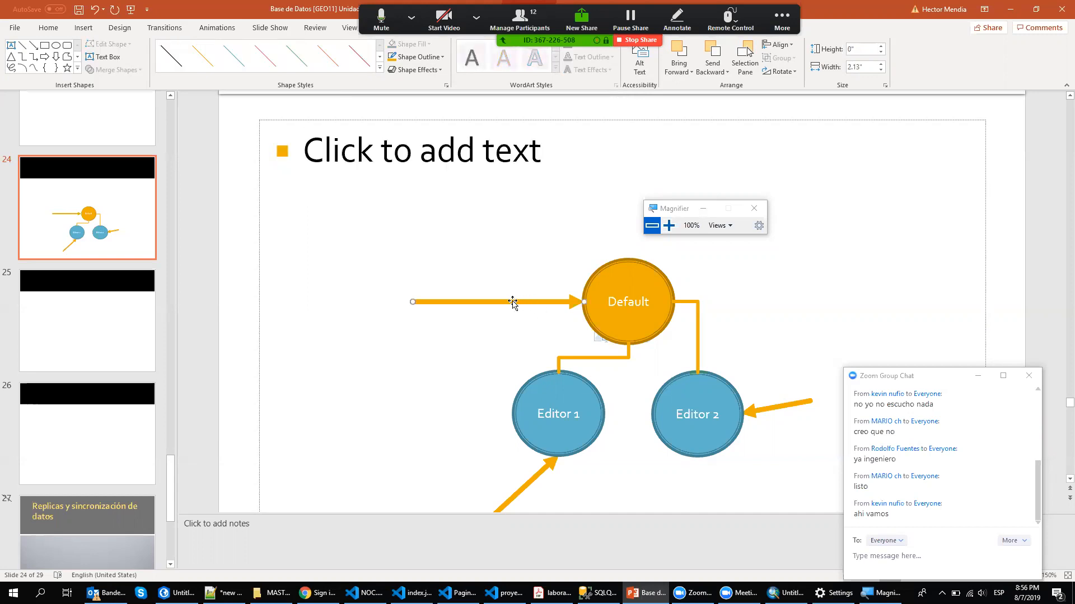
drag(413, 302, 457, 302)
key(ctrl+d)
drag(525, 315, 674, 301)
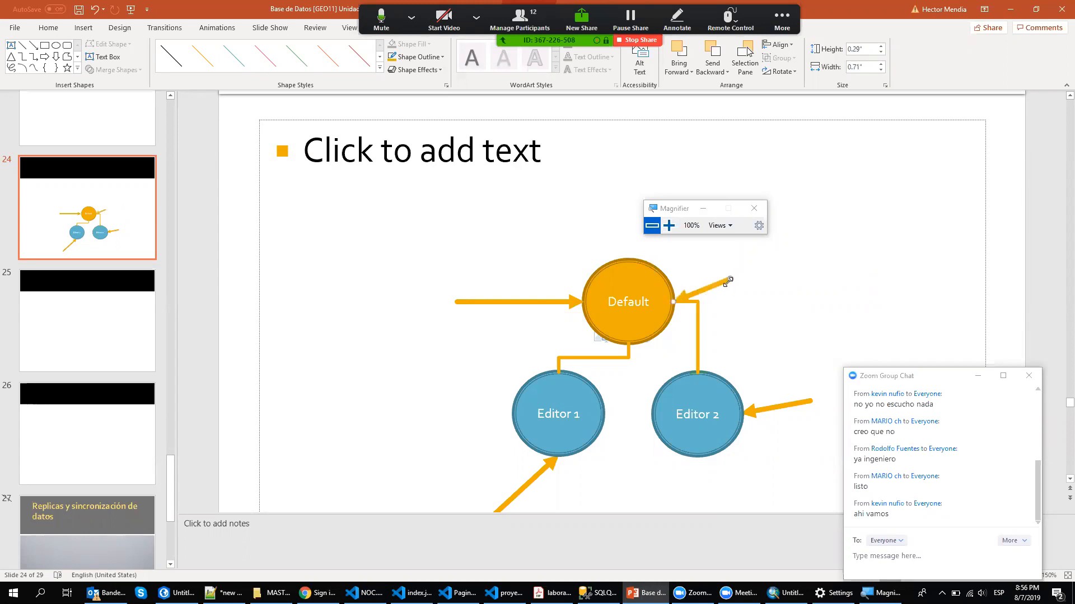
drag(799, 276, 795, 267)
Color the horizontal arrow into Default light green, the arrow into Editor 1 blue, and the arrow into Editor 2 purple.
click(513, 302)
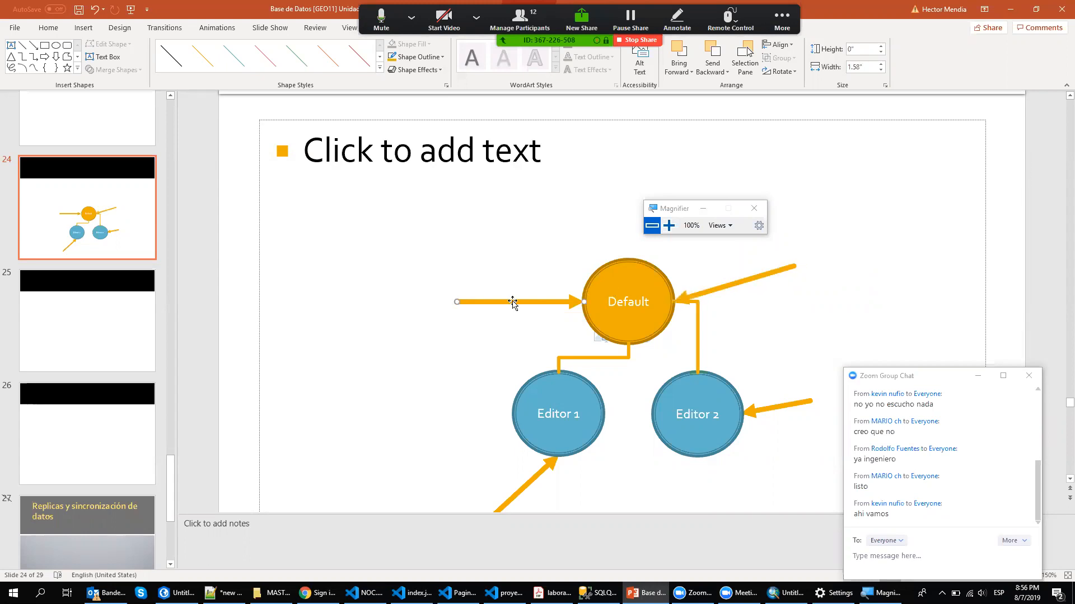
click(420, 56)
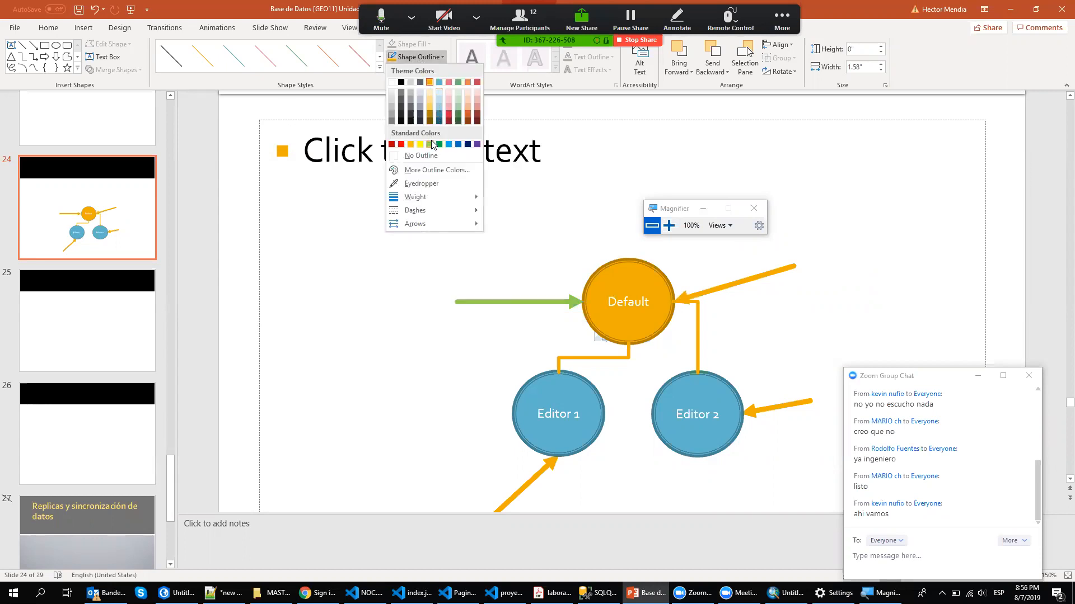
click(432, 142)
click(768, 275)
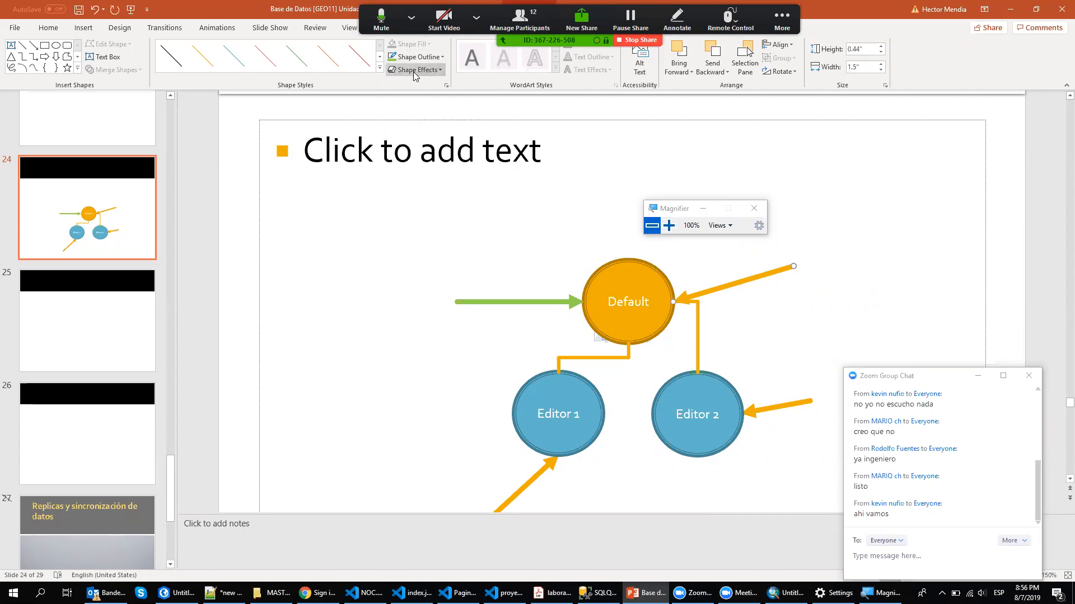
click(530, 480)
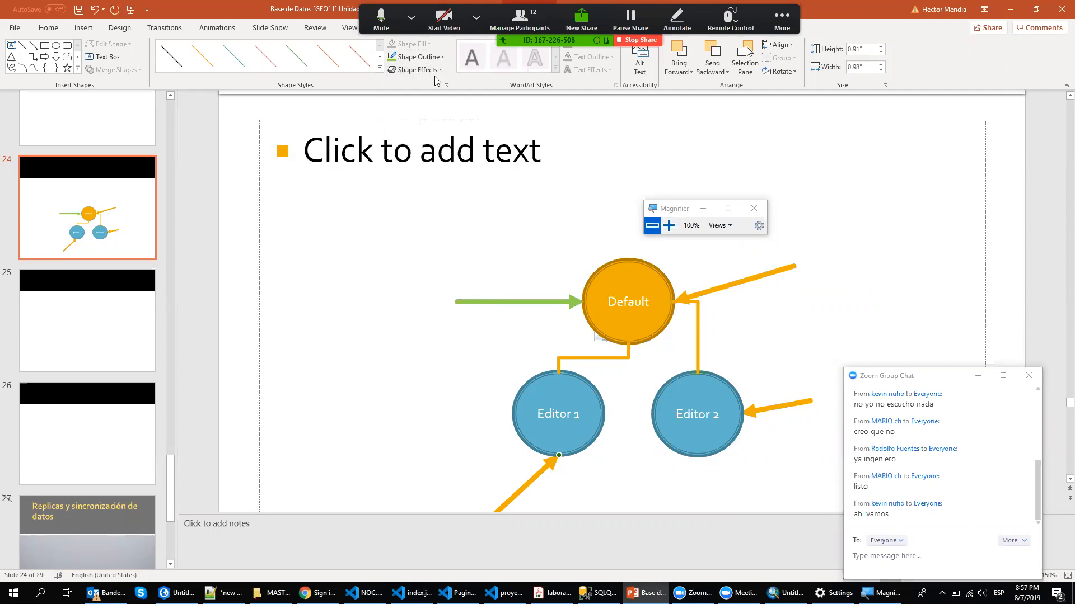
click(421, 57)
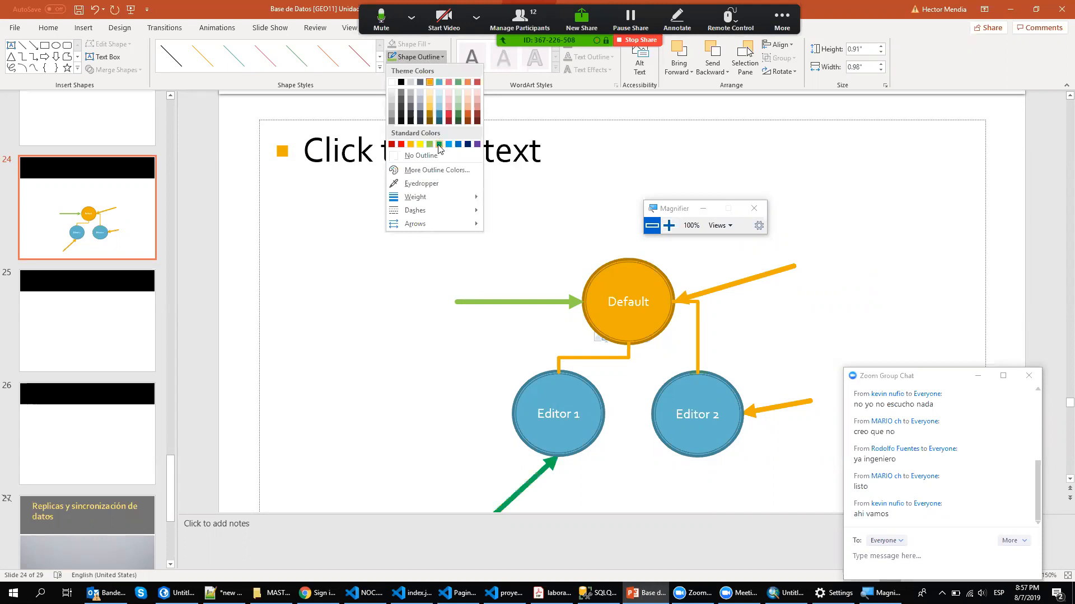
click(459, 145)
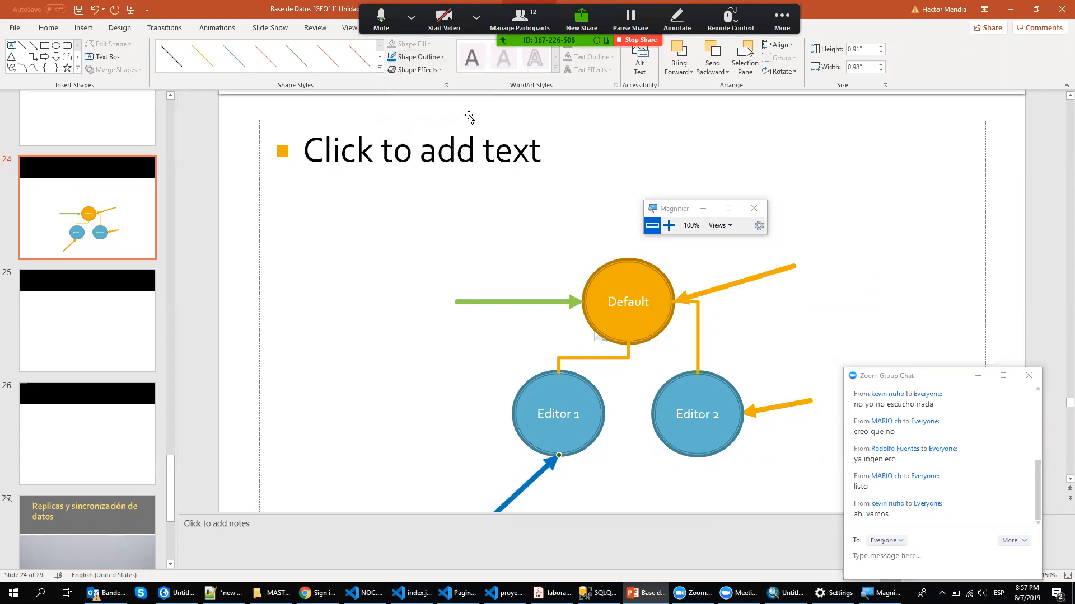
click(777, 408)
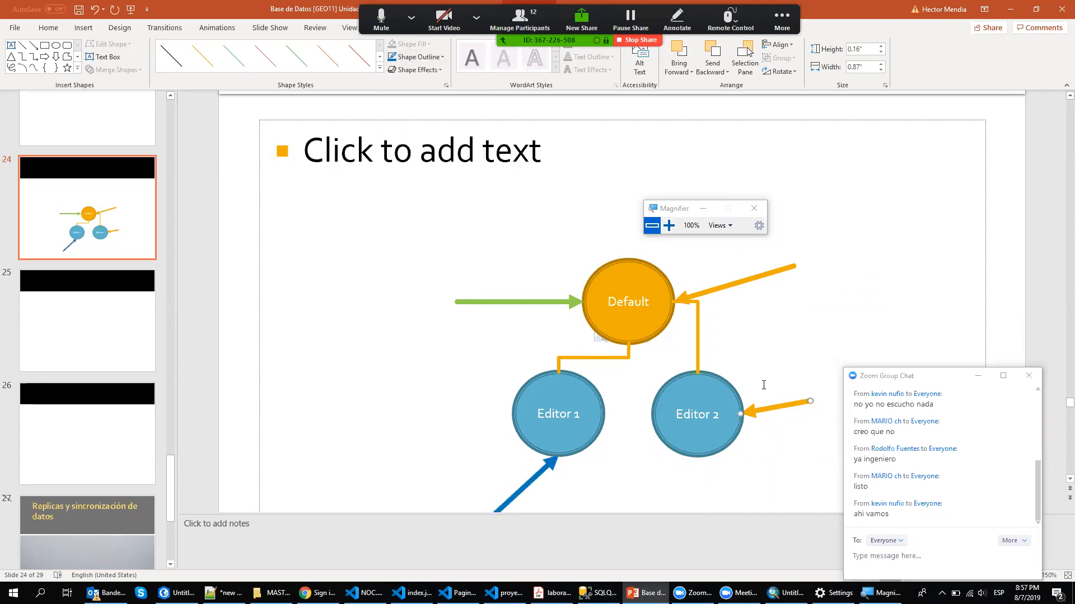
click(434, 58)
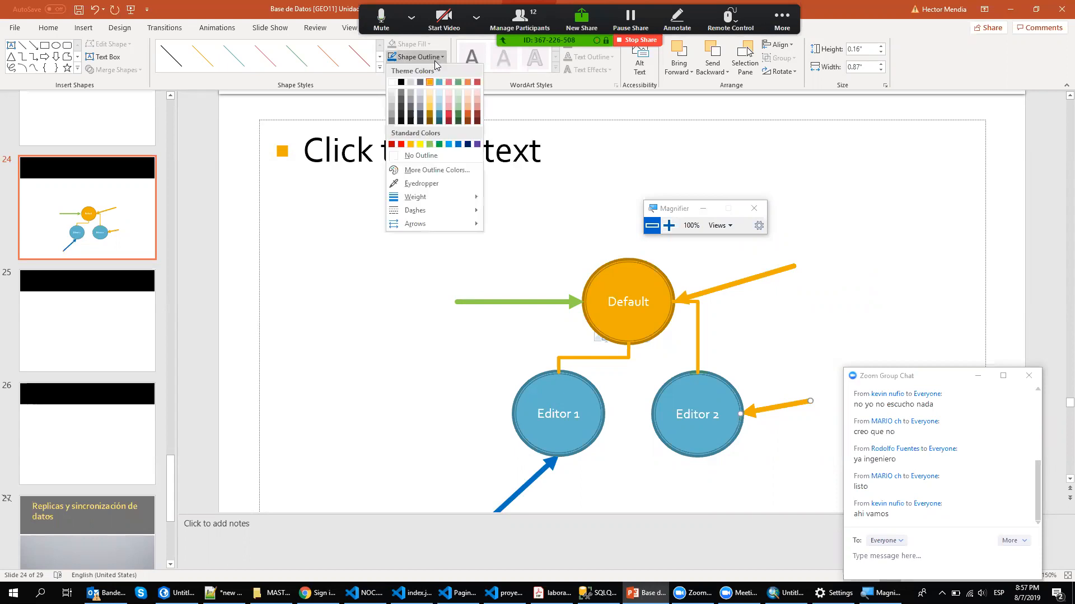
click(477, 144)
click(461, 331)
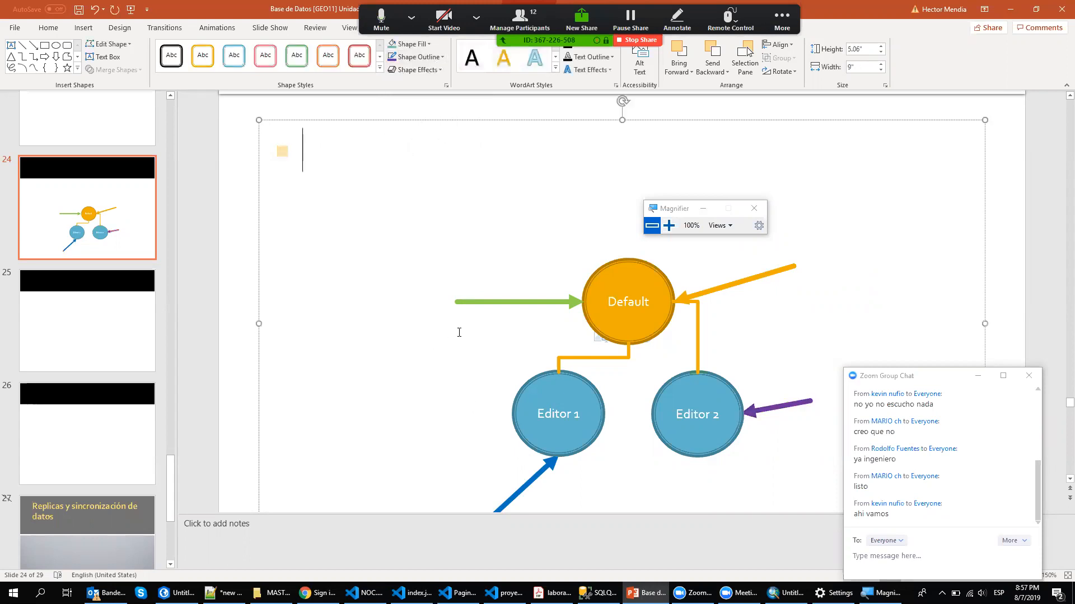
Switch to ArcMap and start an edit session on the Territorio layer in the Editor1 version.
key(alt+Tab)
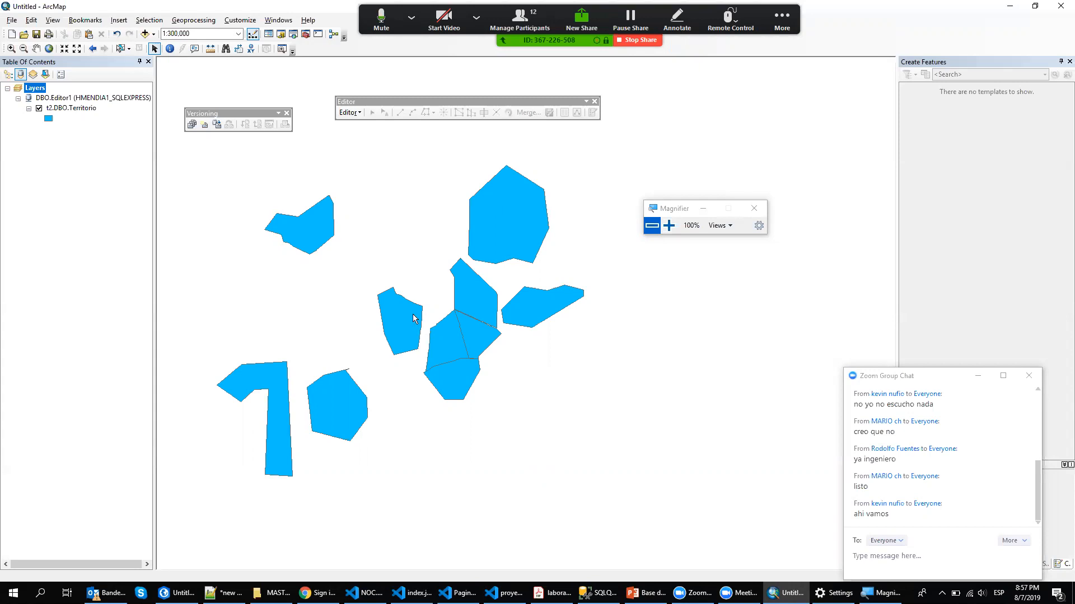
click(348, 112)
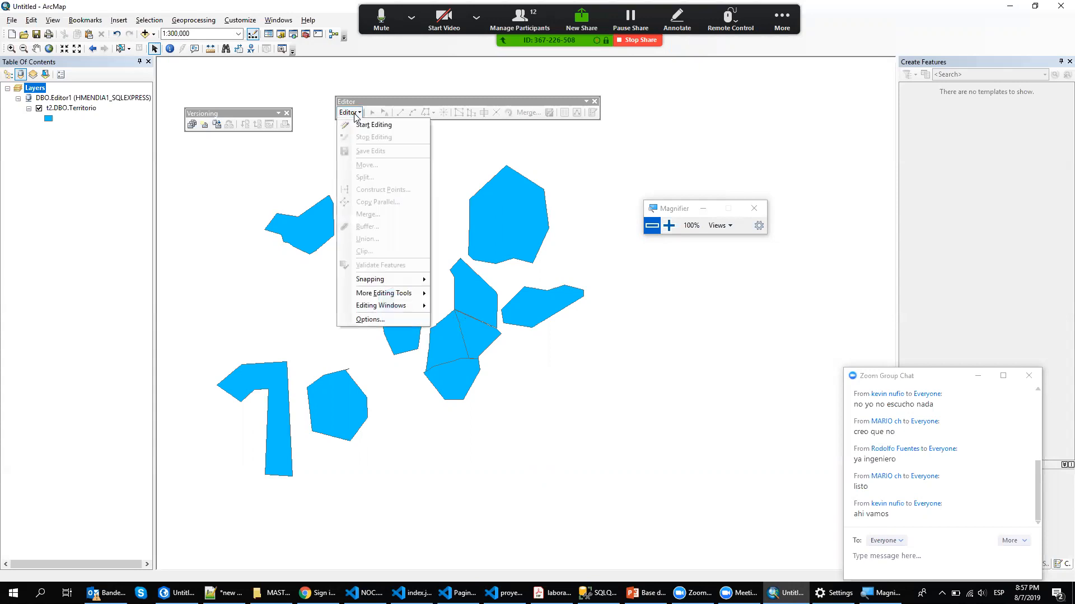
click(389, 126)
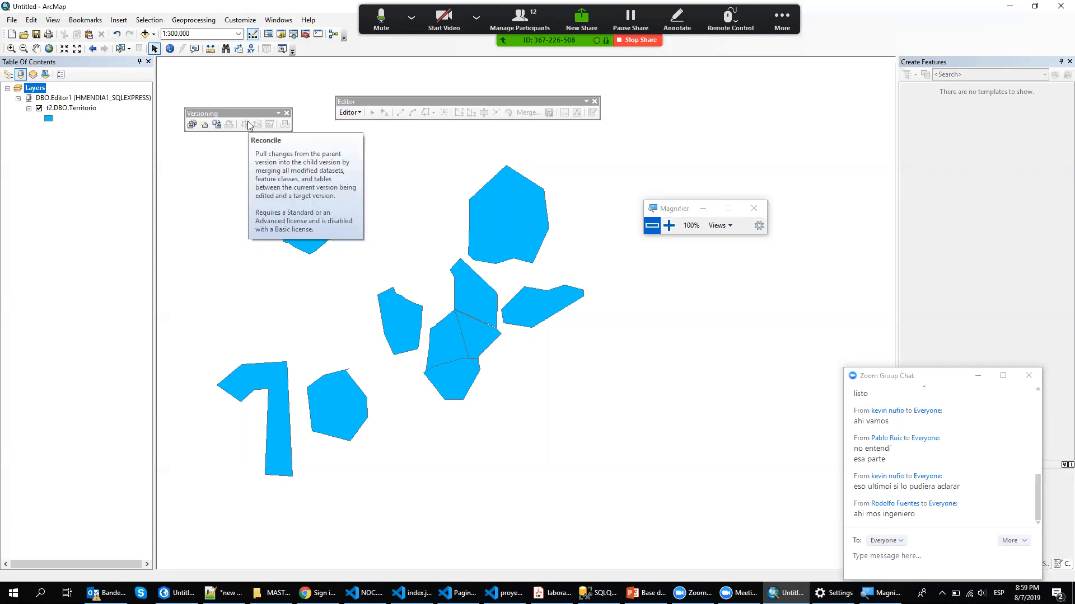
click(360, 114)
click(360, 113)
click(360, 114)
click(359, 125)
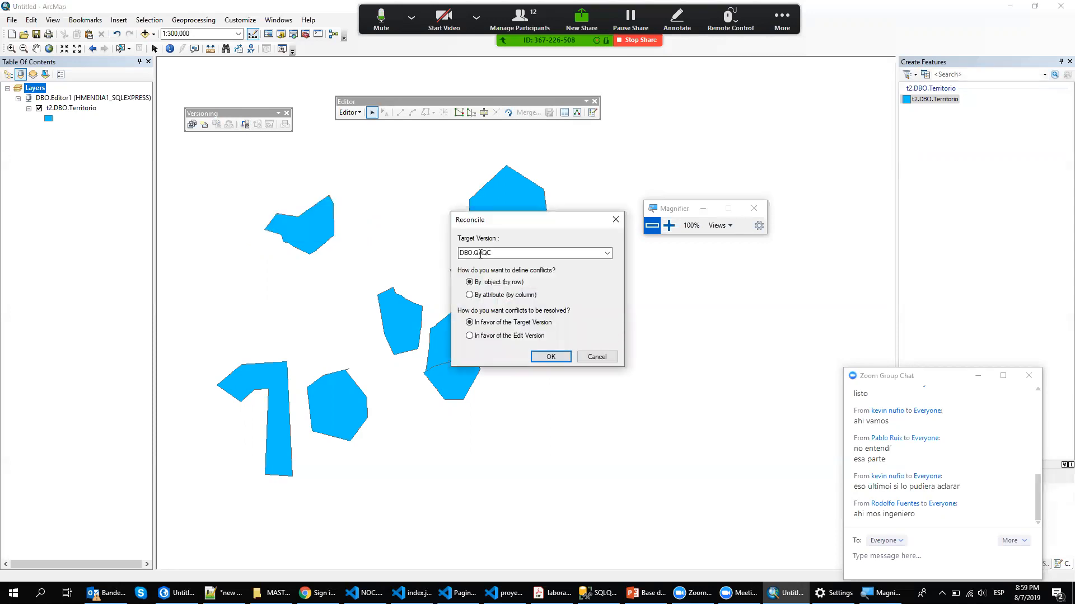
Reconcile Editor1 with the DBO.QAQC target version, defining conflicts by object (by row) and resolving them in favor of the target version.
click(606, 253)
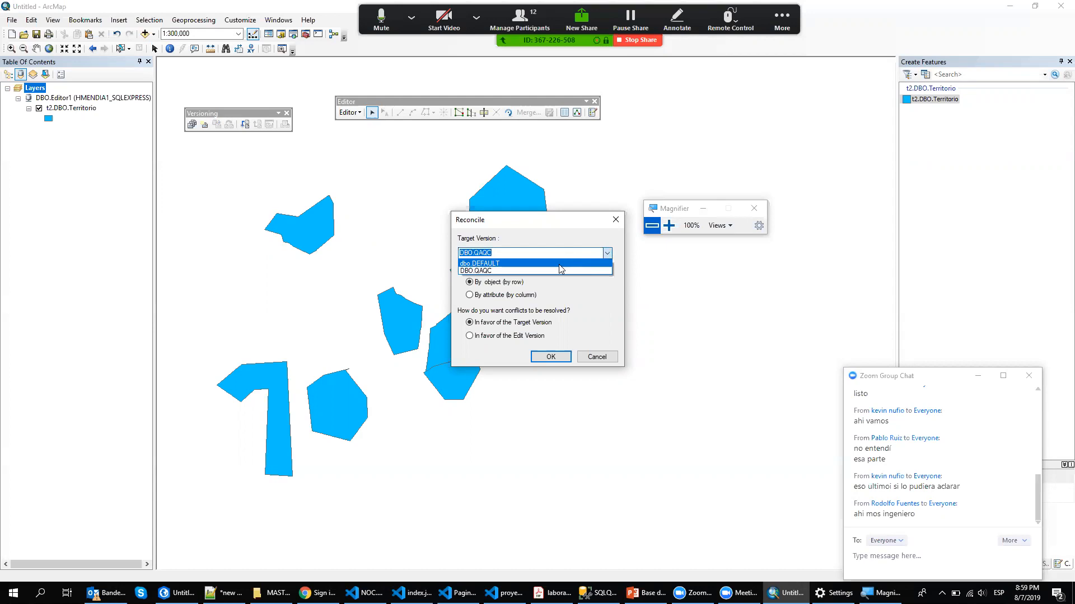
click(490, 272)
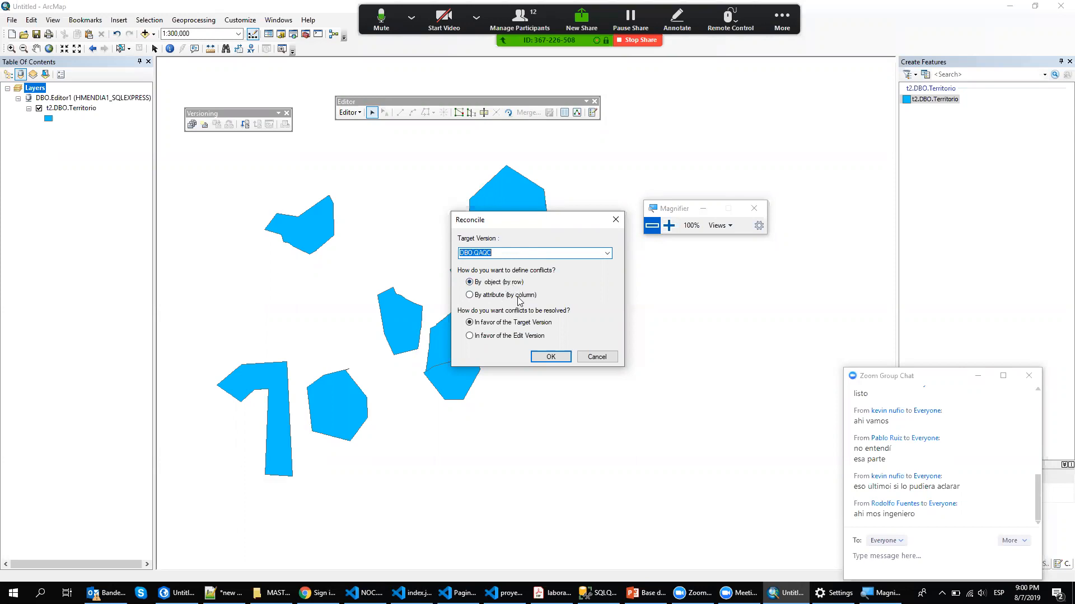
click(502, 283)
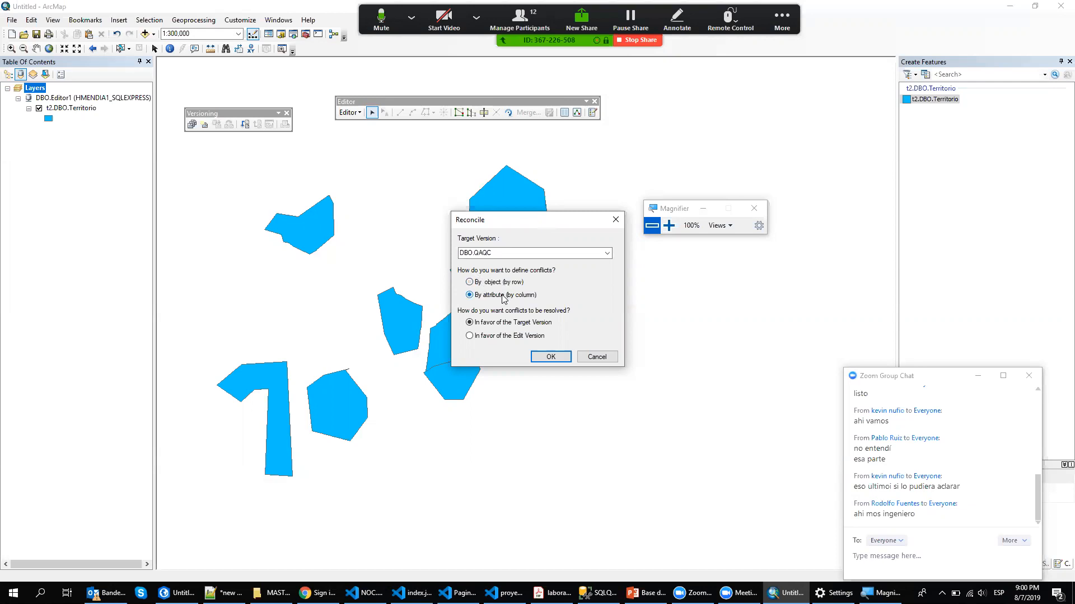
click(511, 284)
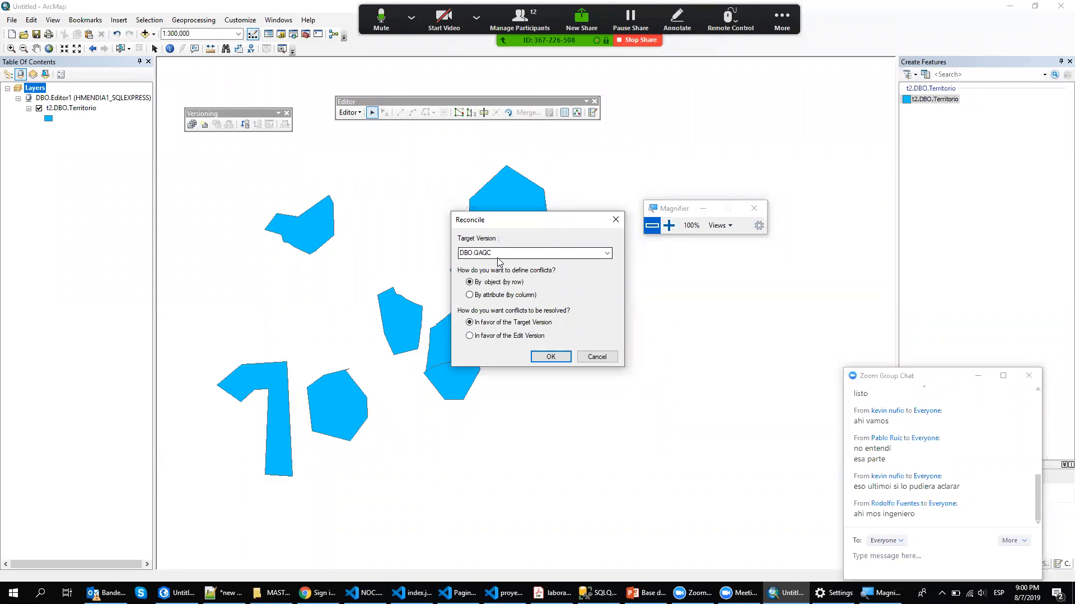
click(551, 357)
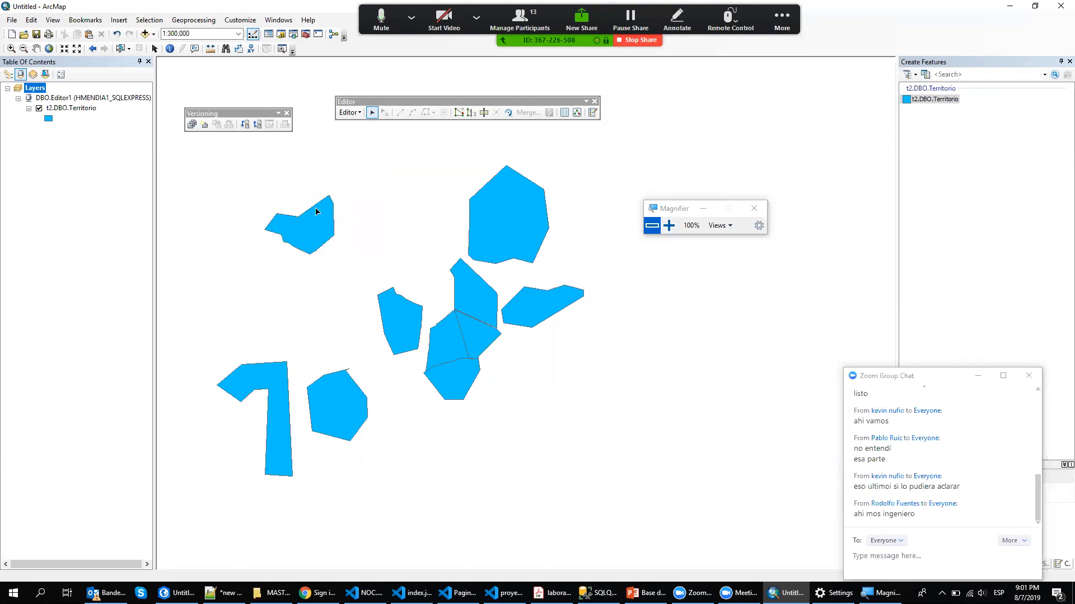
Post the reconciled Editor1 changes to the QAQC version, saving the edits and stopping the edit session.
click(258, 125)
click(348, 112)
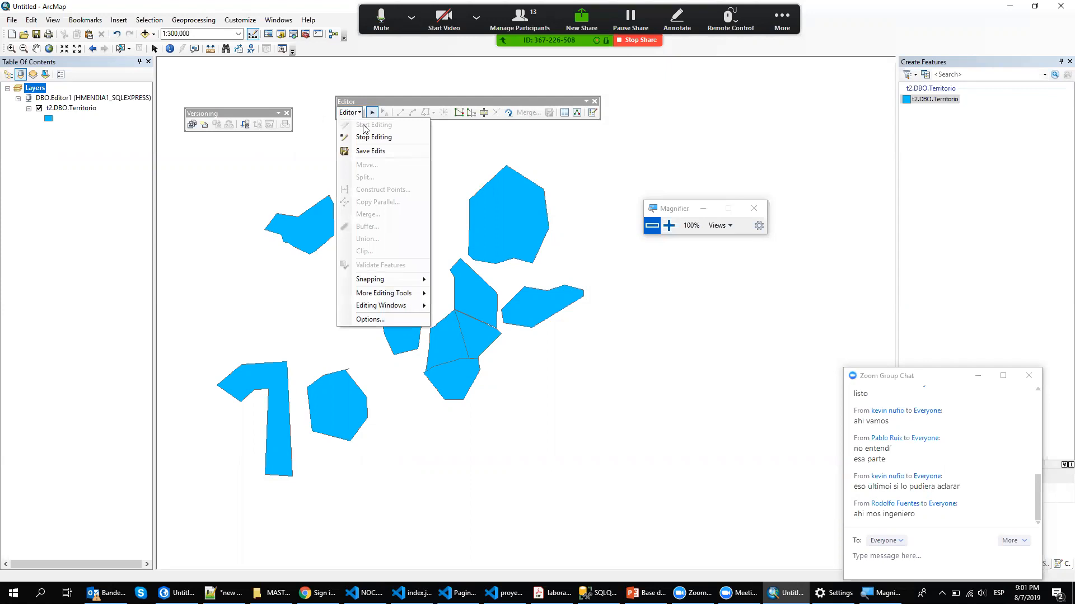
click(369, 150)
click(348, 112)
click(367, 138)
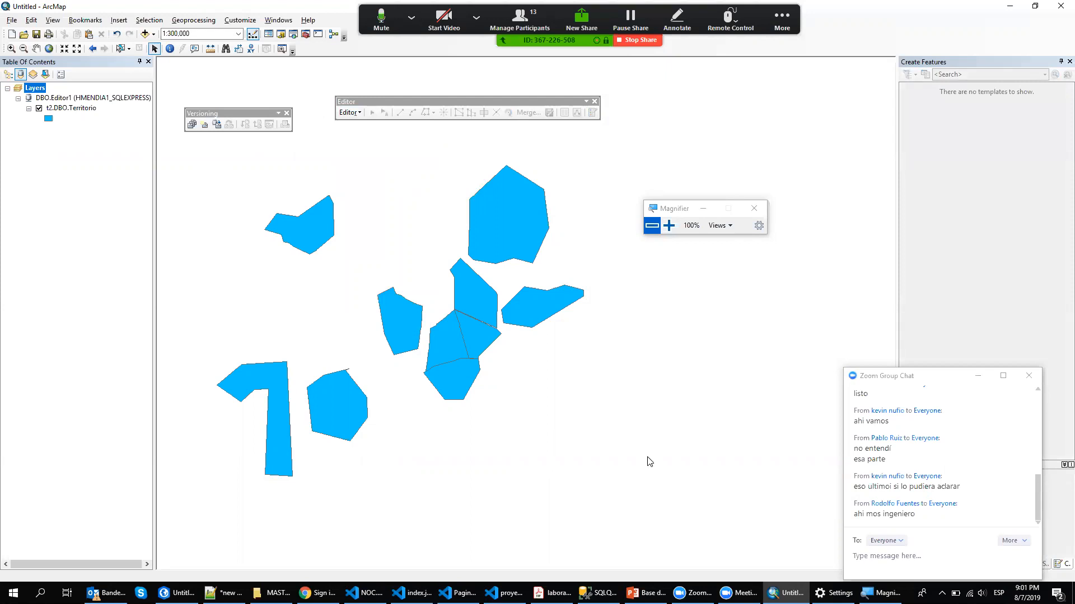
In the PowerPoint diagram, move the orange arrow from Default to the left side of the Editor 1 circle, and return to ArcMap.
key(alt+Tab)
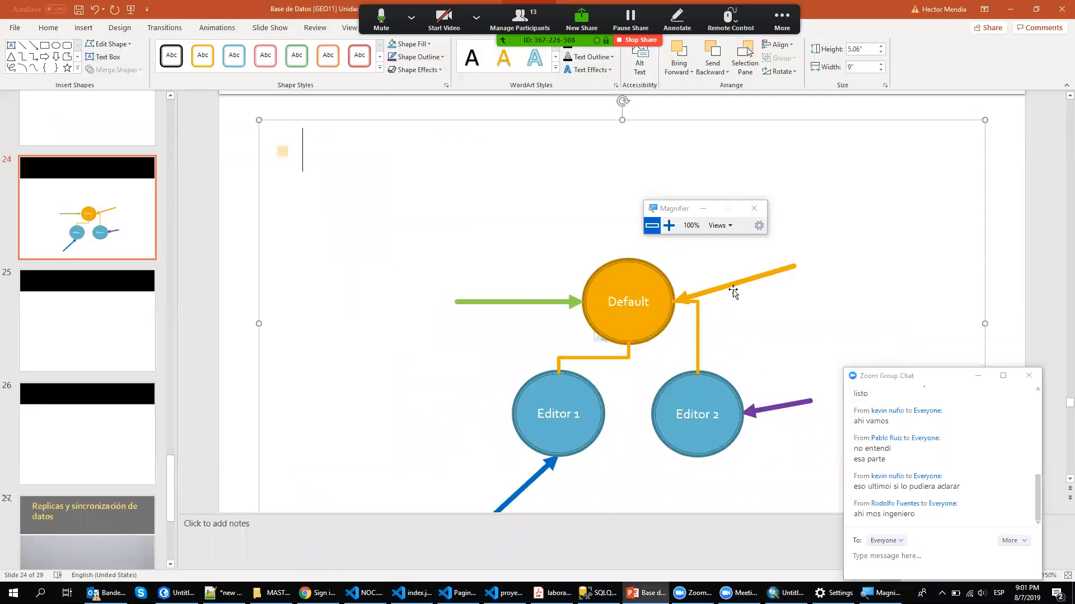
click(738, 287)
drag(739, 288, 408, 390)
drag(350, 408, 511, 418)
drag(471, 372, 437, 407)
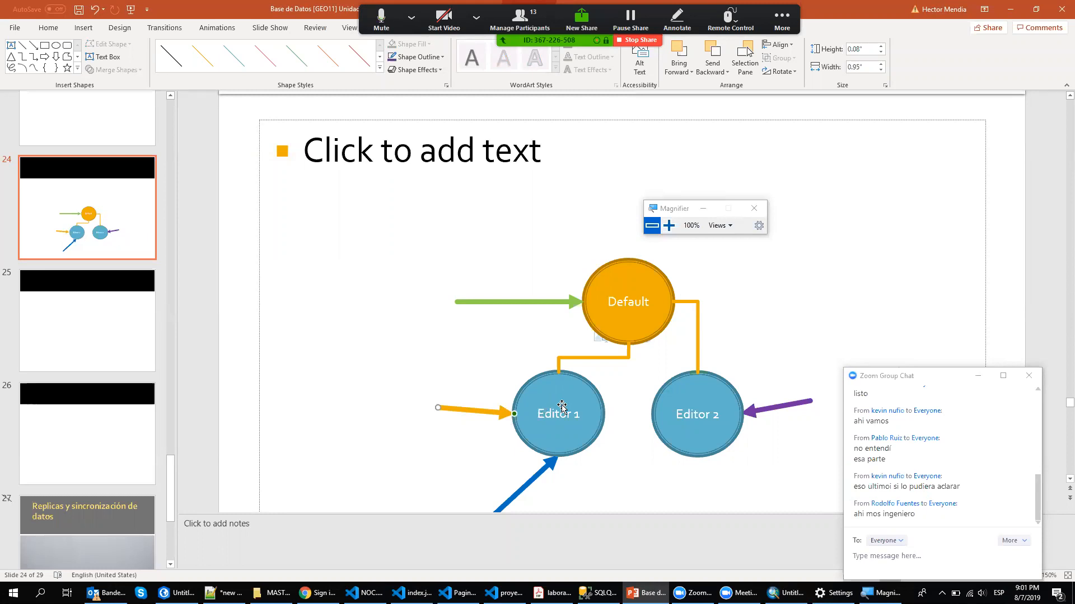
key(alt+Tab)
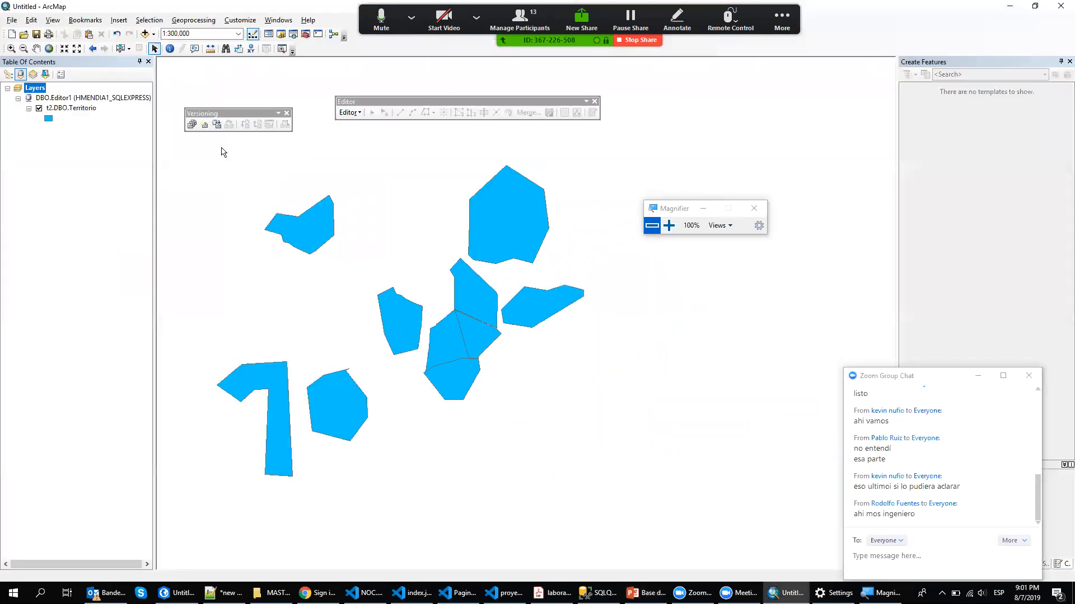